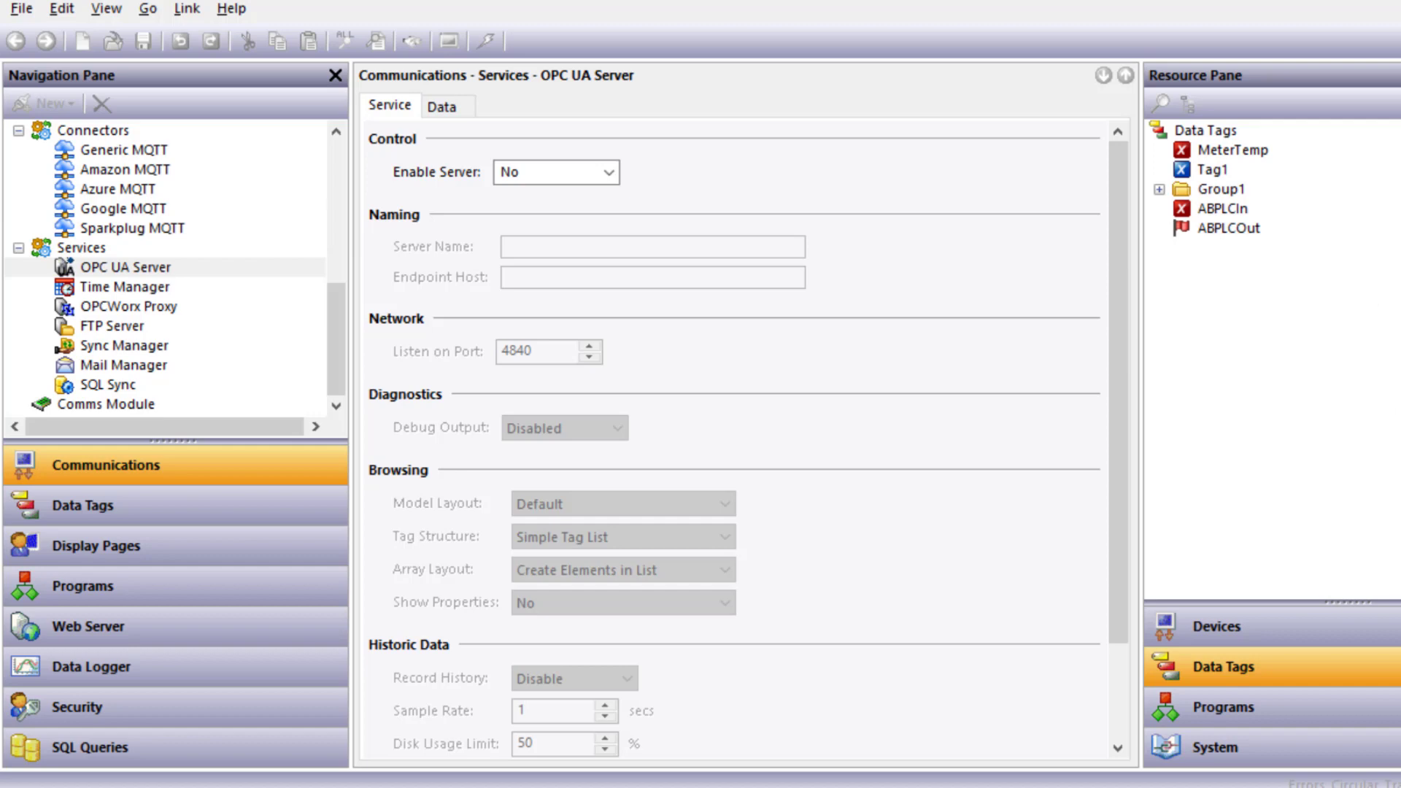
Set the OPC UA Server's Enable Server to Yes and its Server Name to FlexEdge.
click(333, 353)
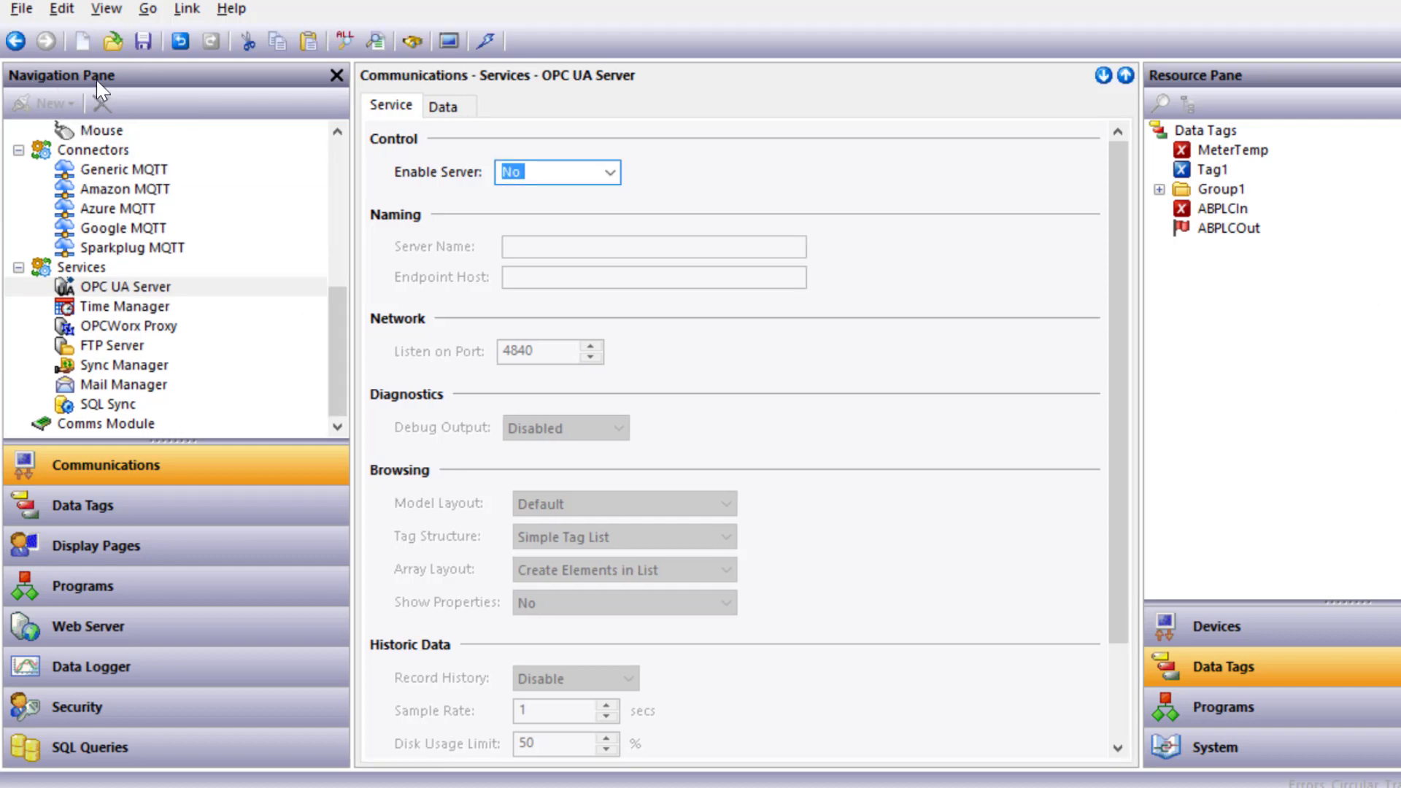
click(144, 287)
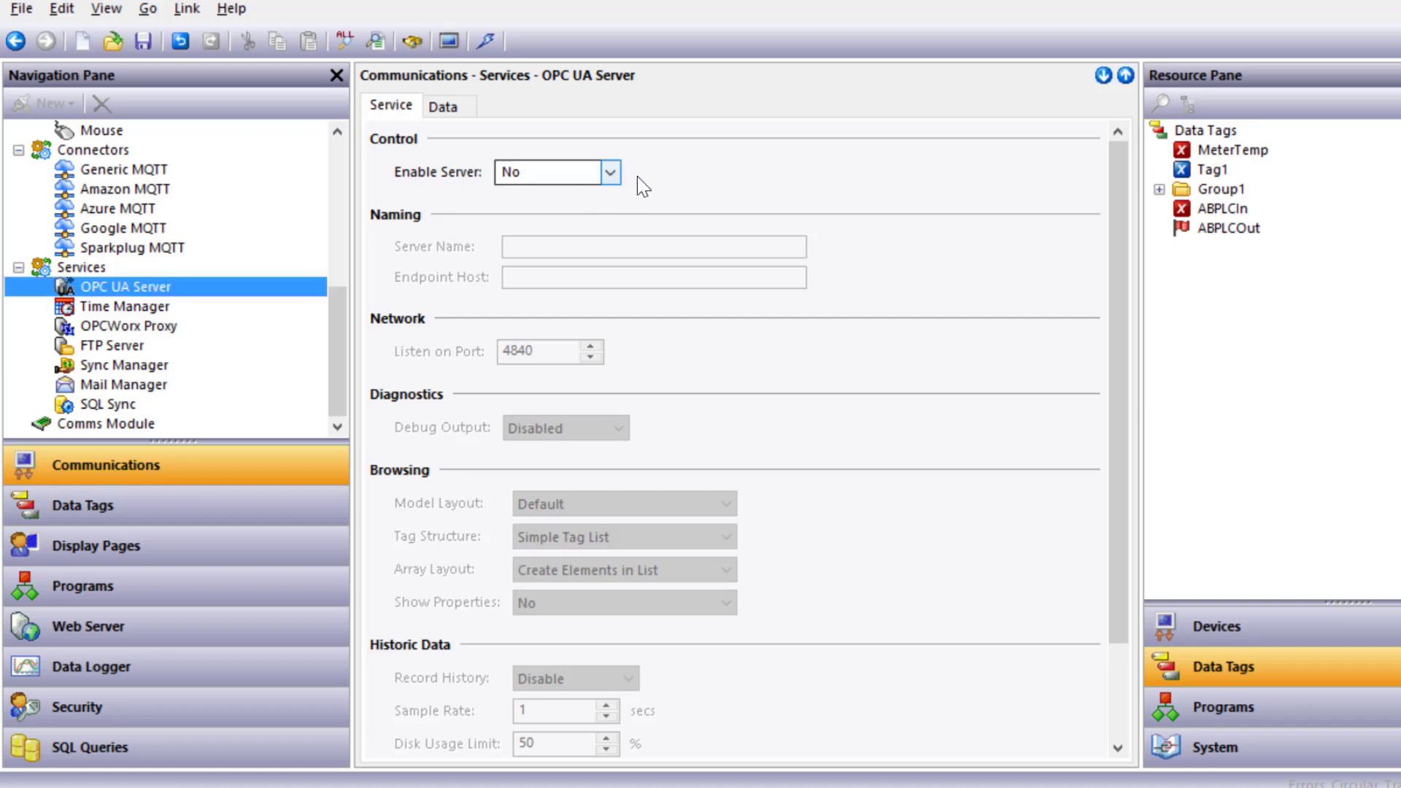
click(610, 172)
click(579, 212)
click(552, 249)
text(FlexEdge)
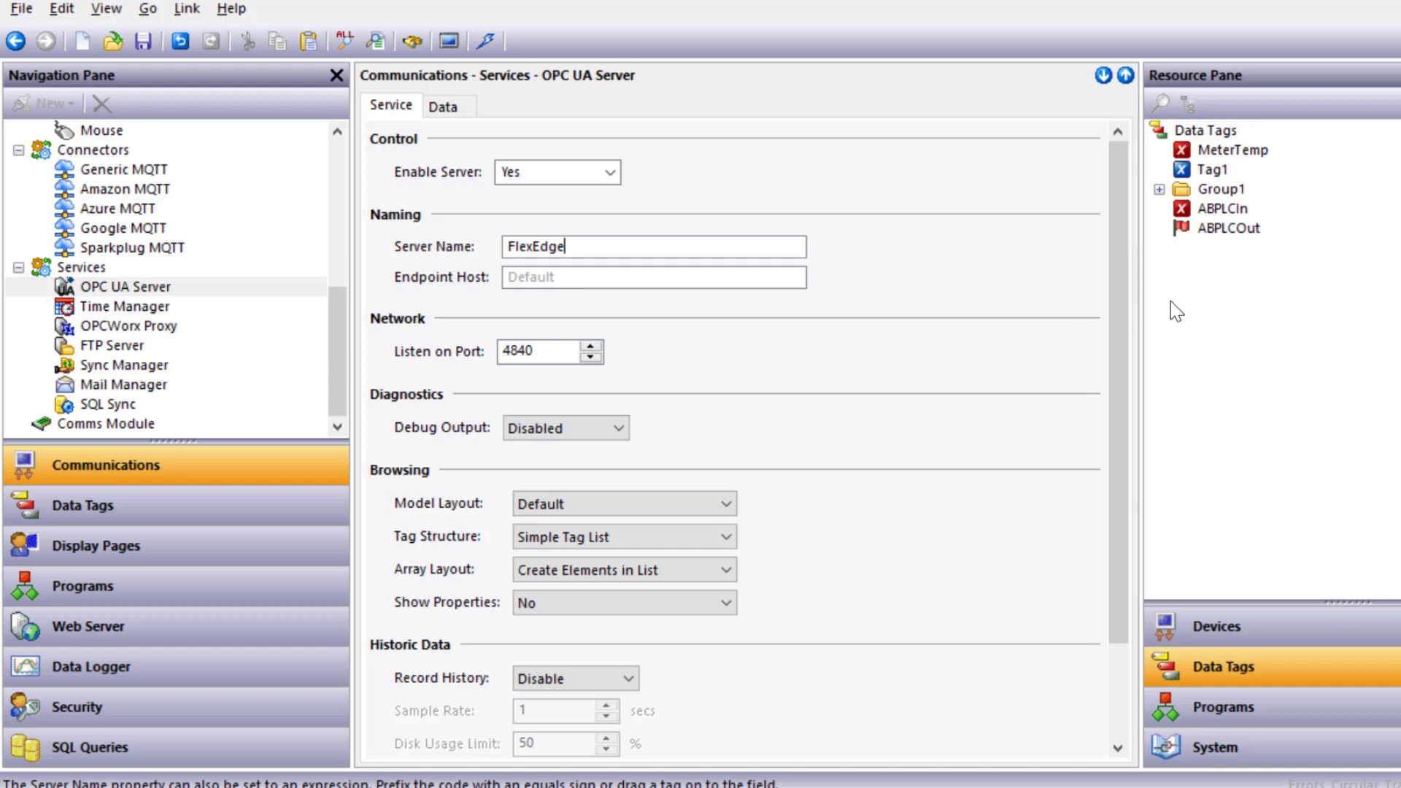
drag(1123, 300, 1123, 391)
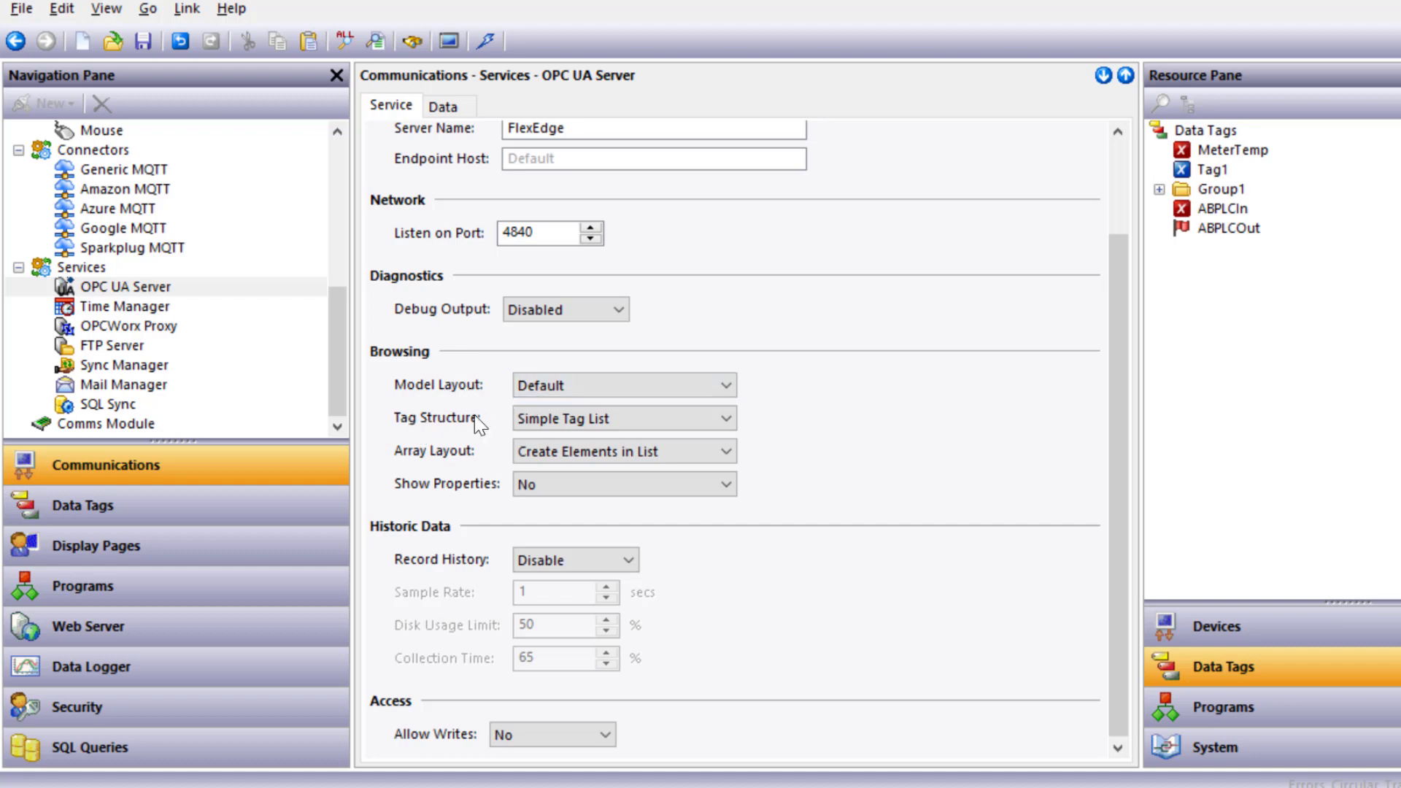
Set Tag Structure to Folders with Full Names, Show Properties with StateText, Record History on, Allow Writes Yes.
click(558, 419)
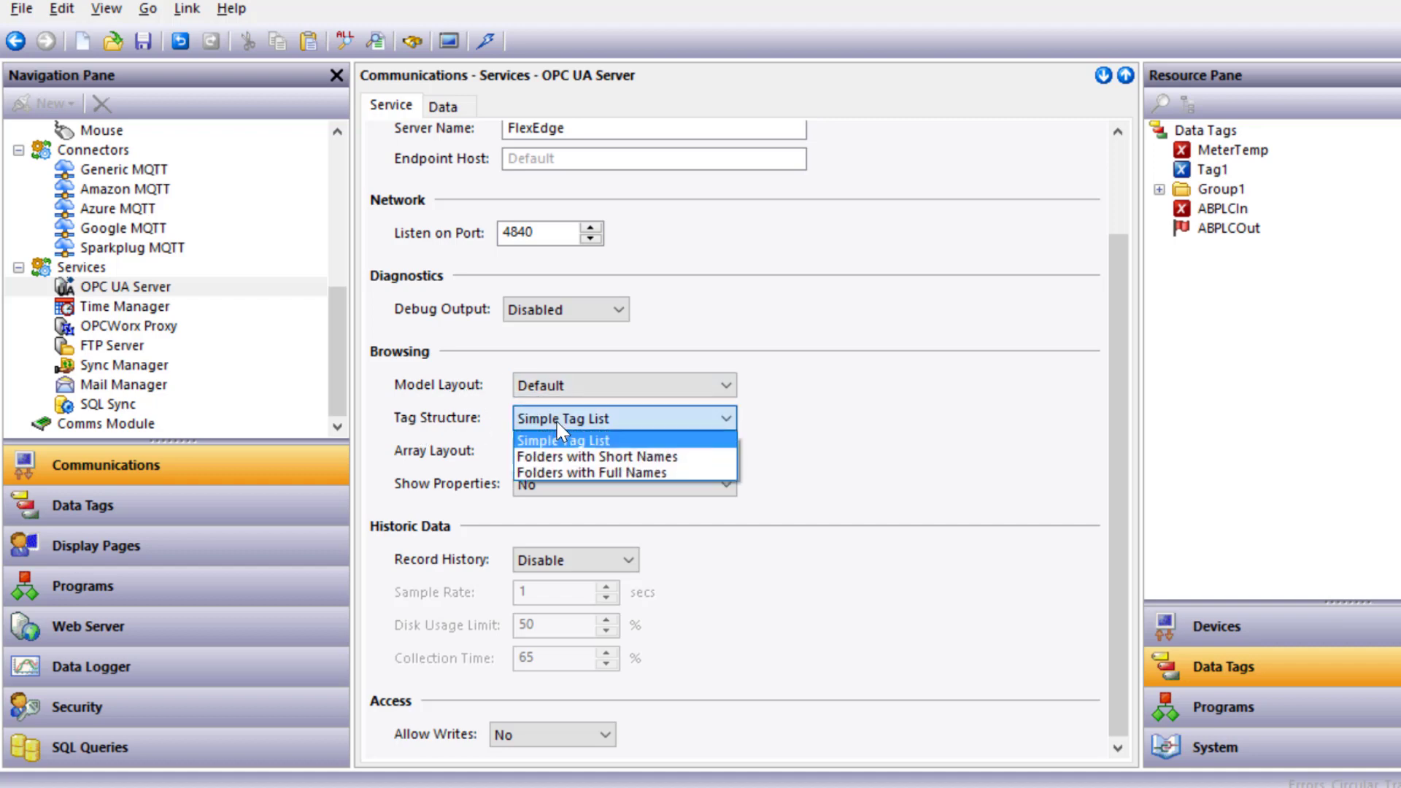
click(558, 473)
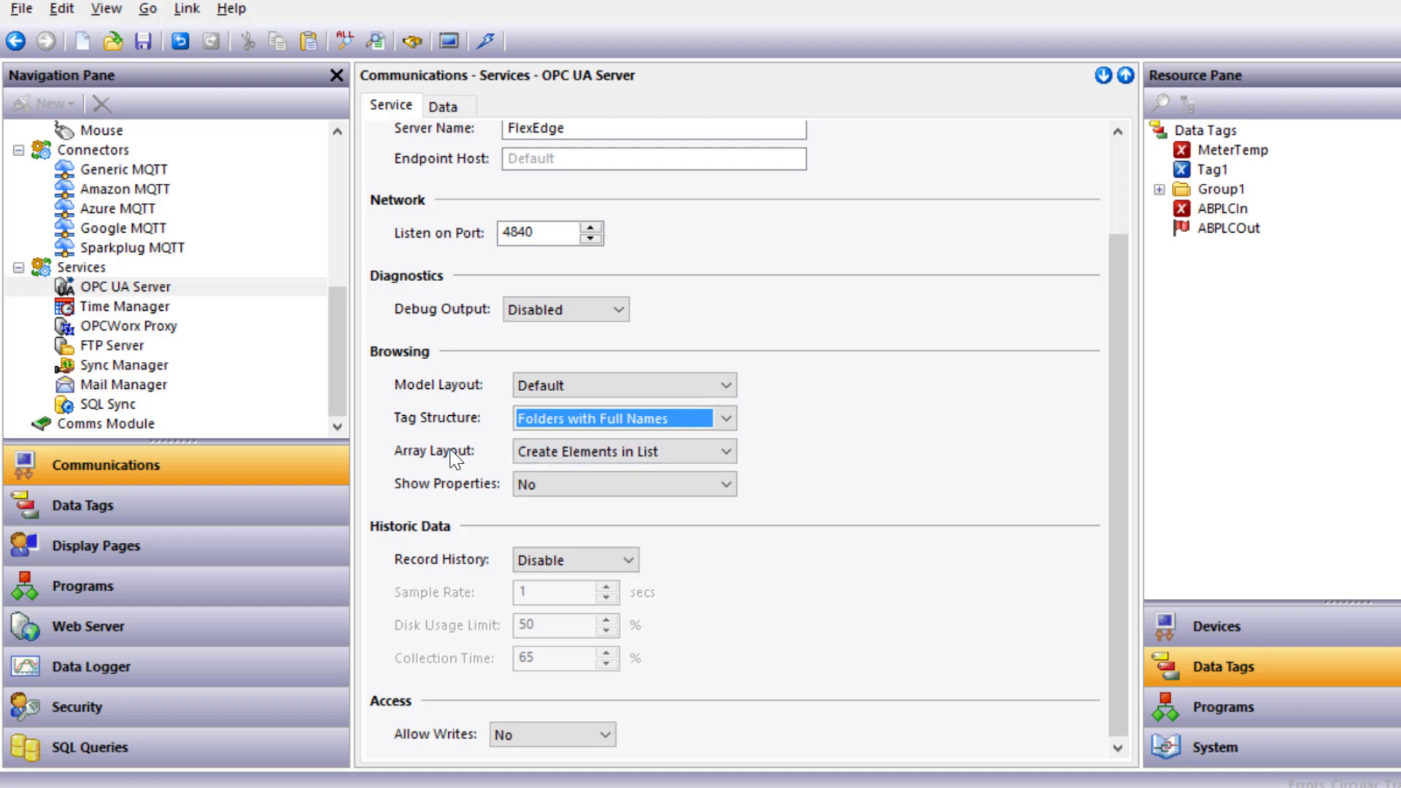
click(531, 485)
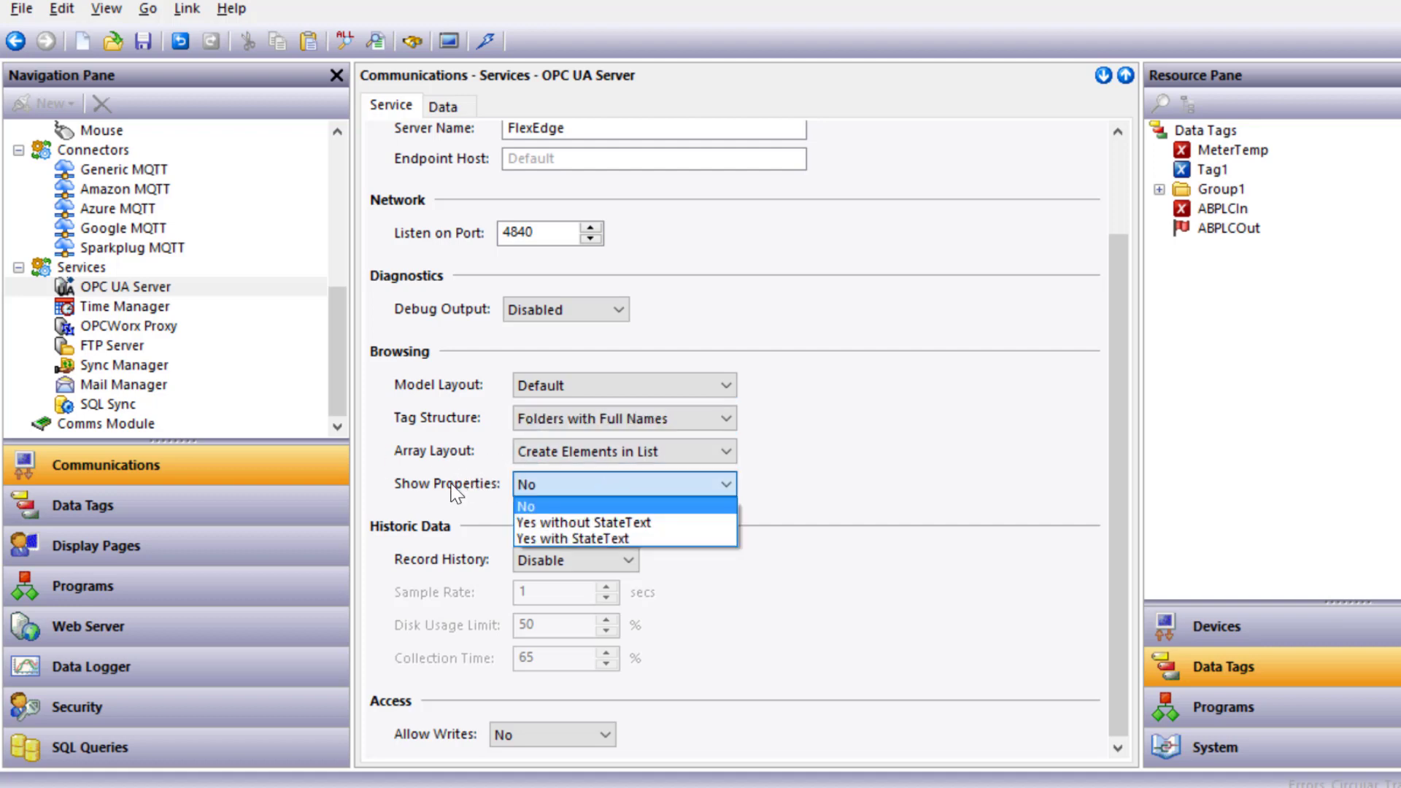
click(552, 538)
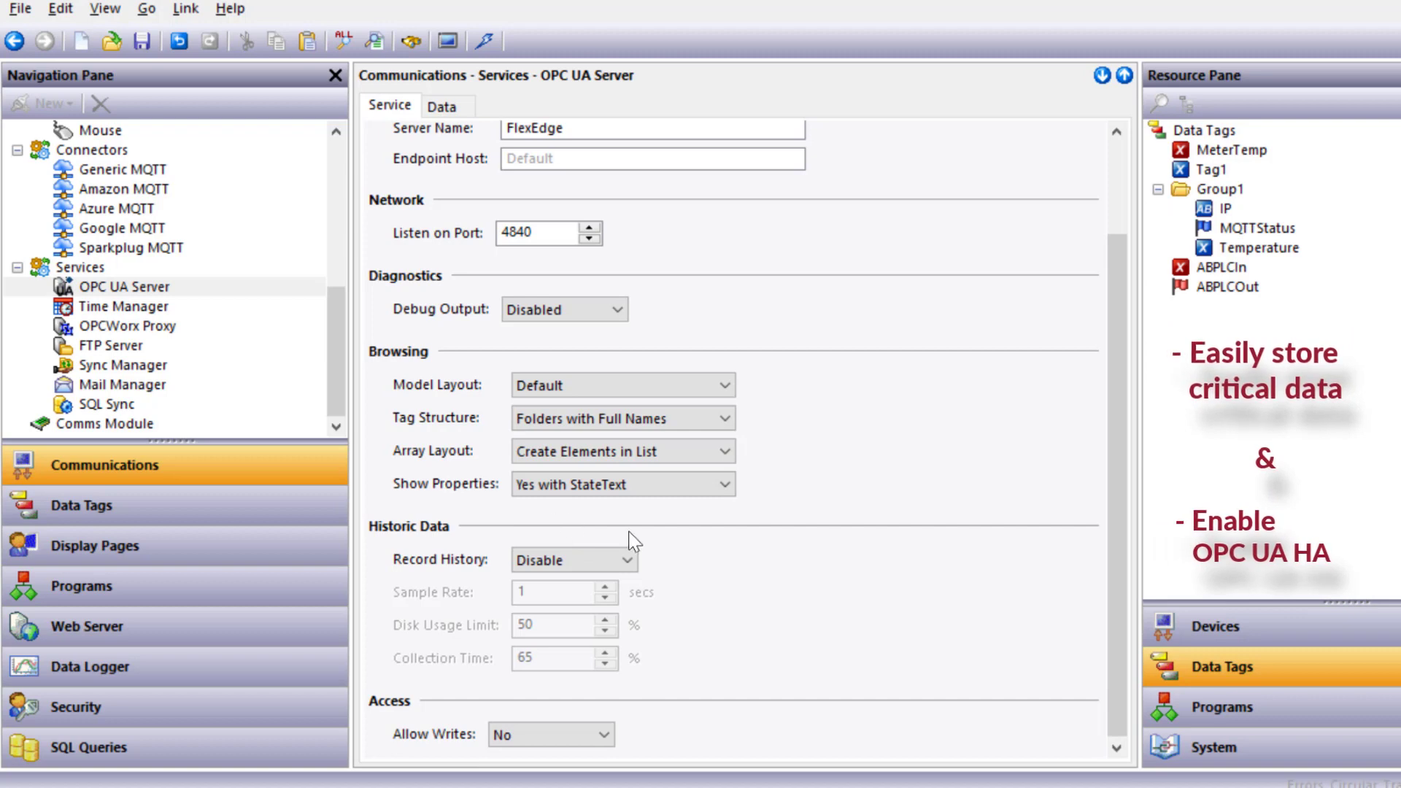
click(625, 559)
click(577, 603)
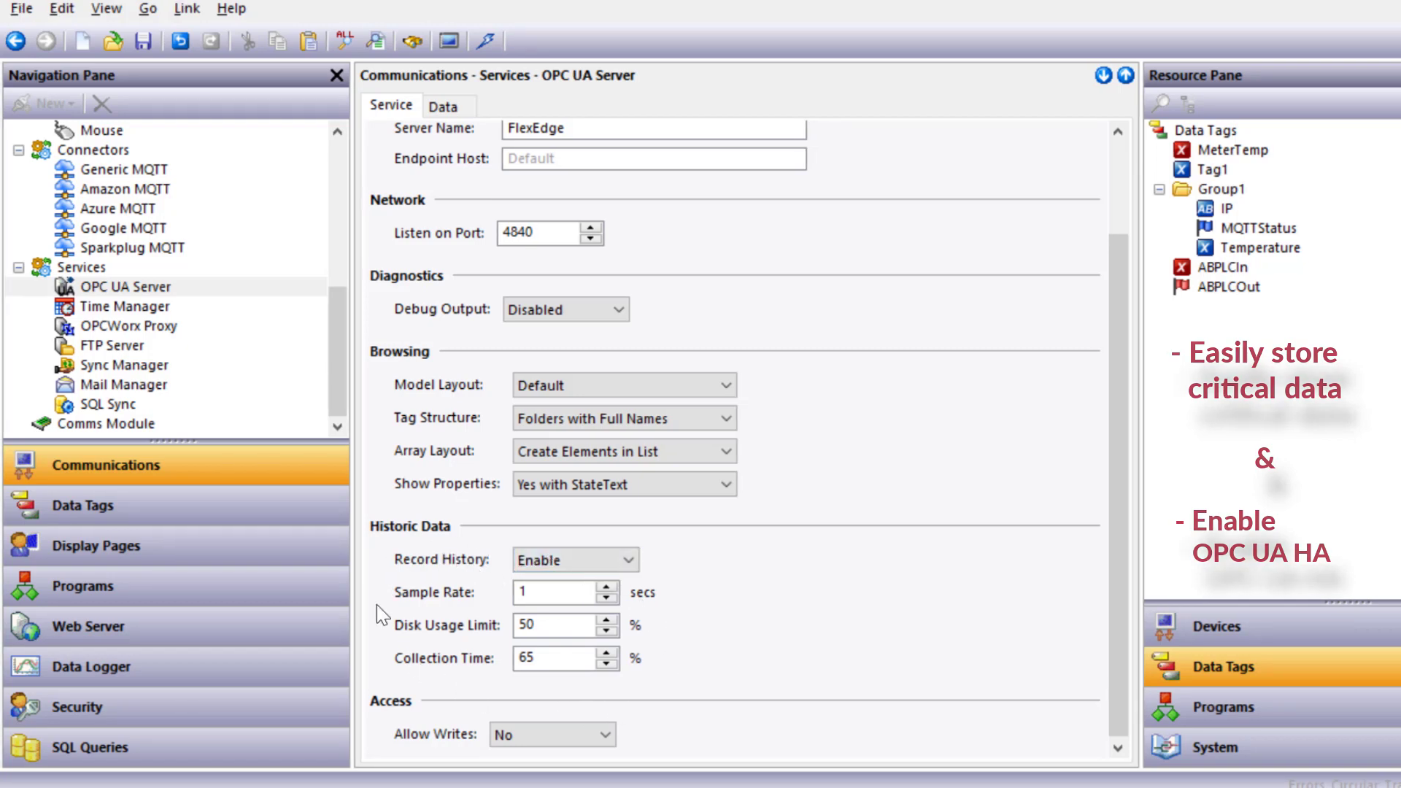
click(552, 735)
click(489, 719)
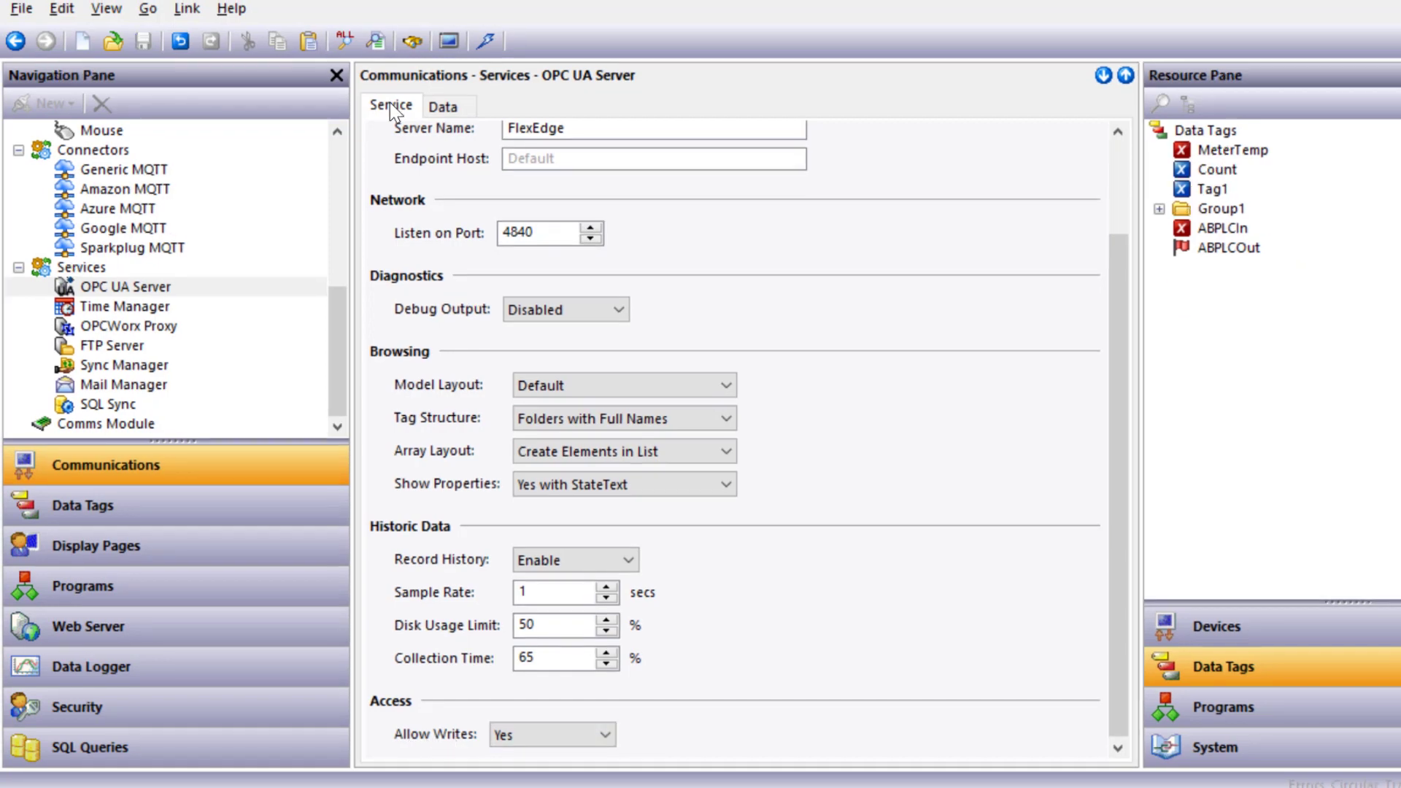
Add Count and Group1's IP, MQTTStatus and Temperature to the server's Data contents, then save.
click(445, 107)
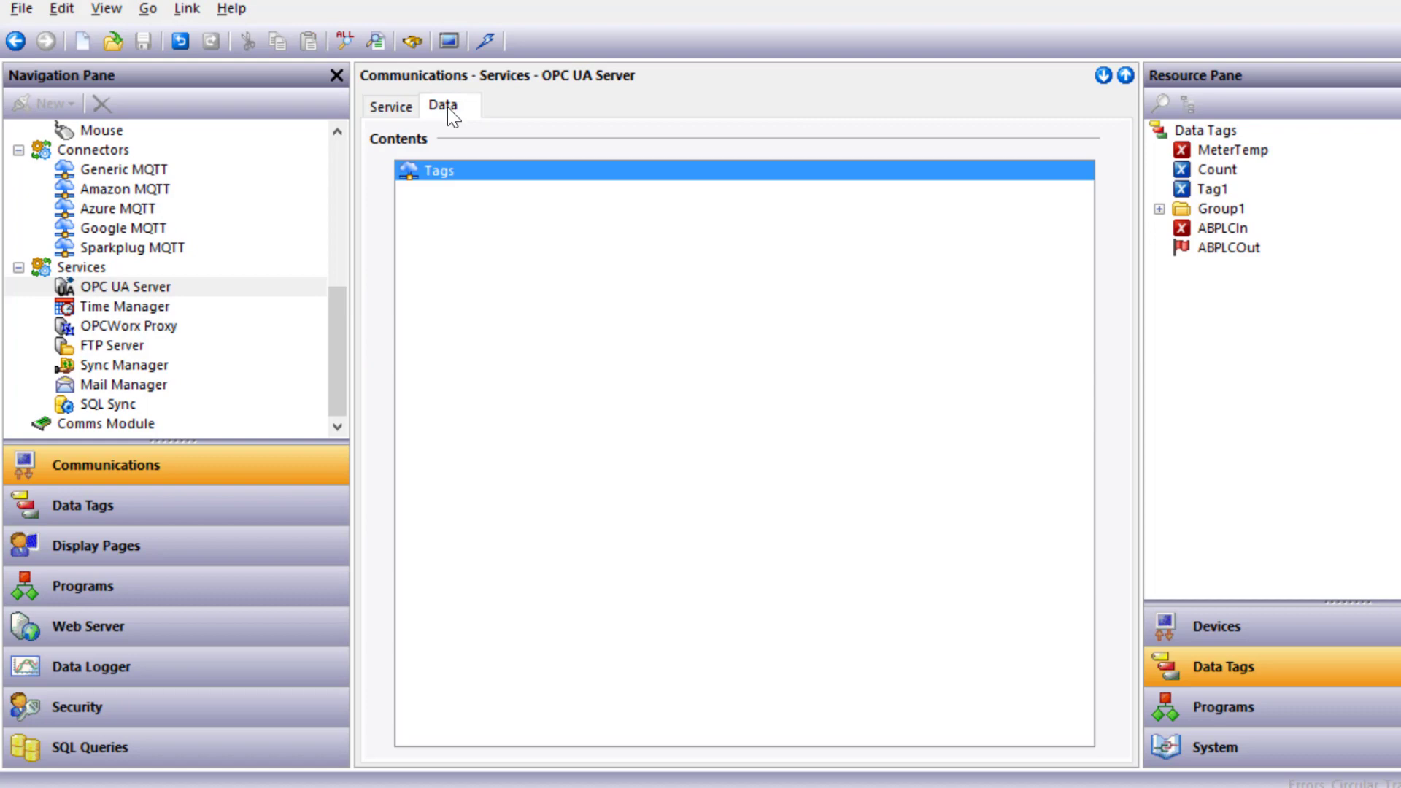
drag(1215, 169, 784, 236)
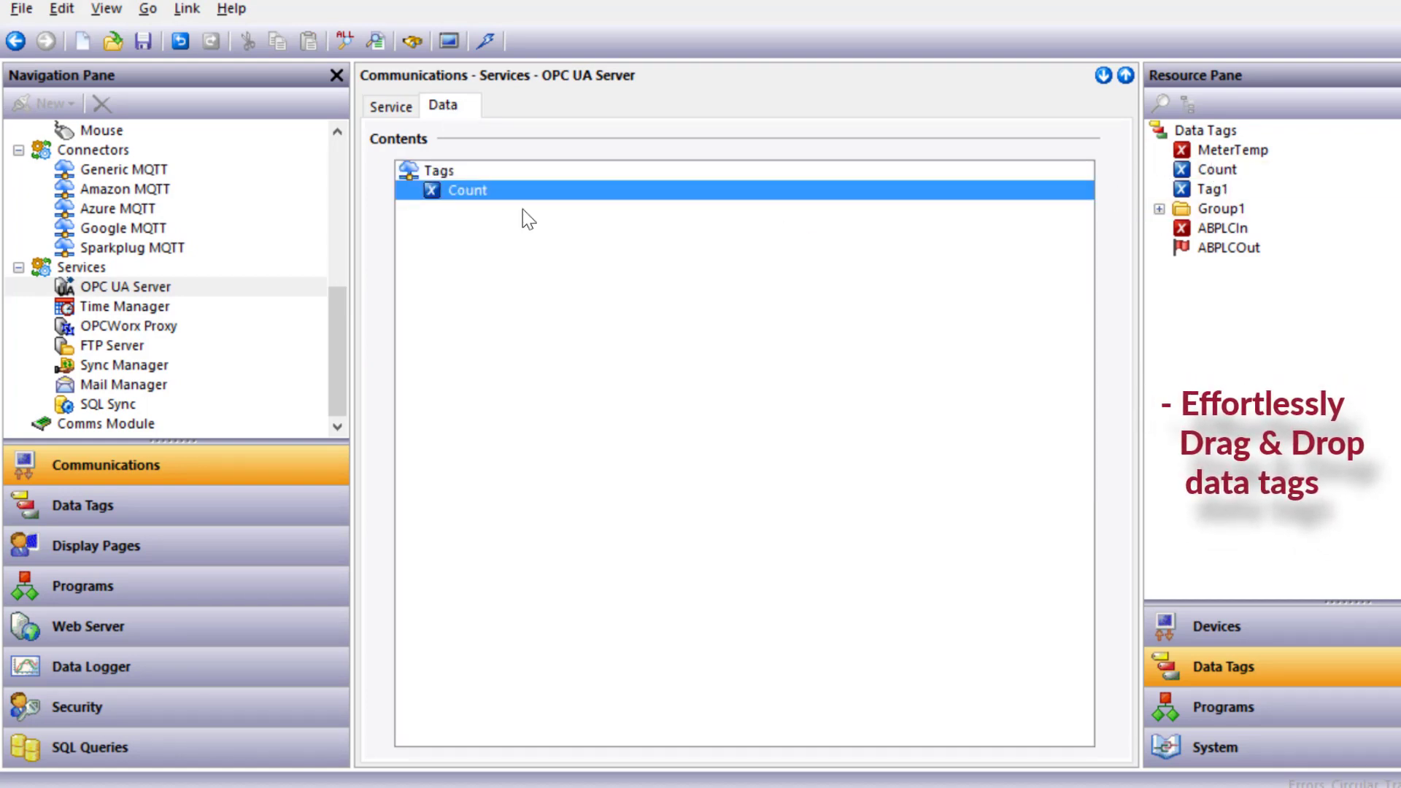
click(1159, 209)
click(1223, 267)
ctrl+click(1221, 248)
ctrl+click(1217, 232)
drag(1219, 238, 510, 254)
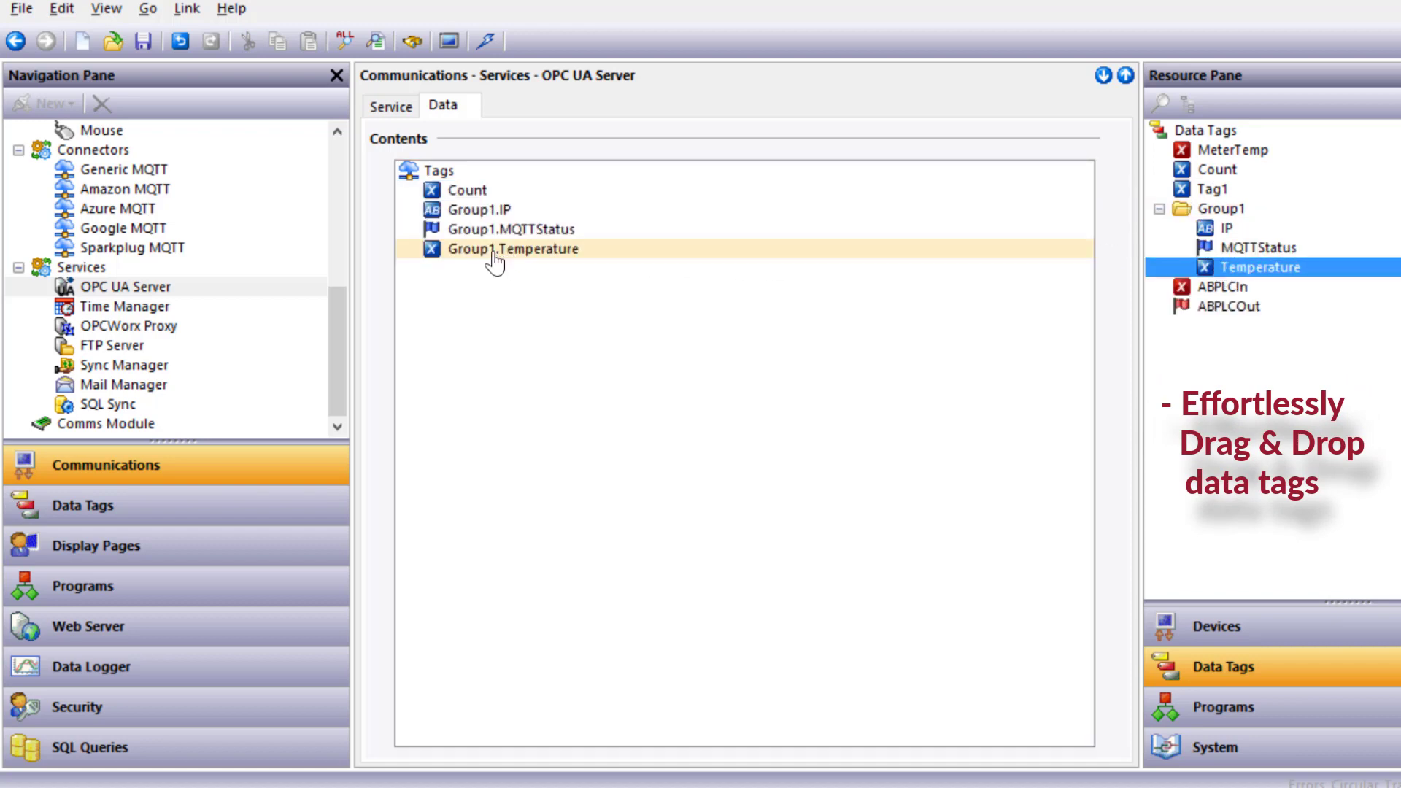
click(143, 41)
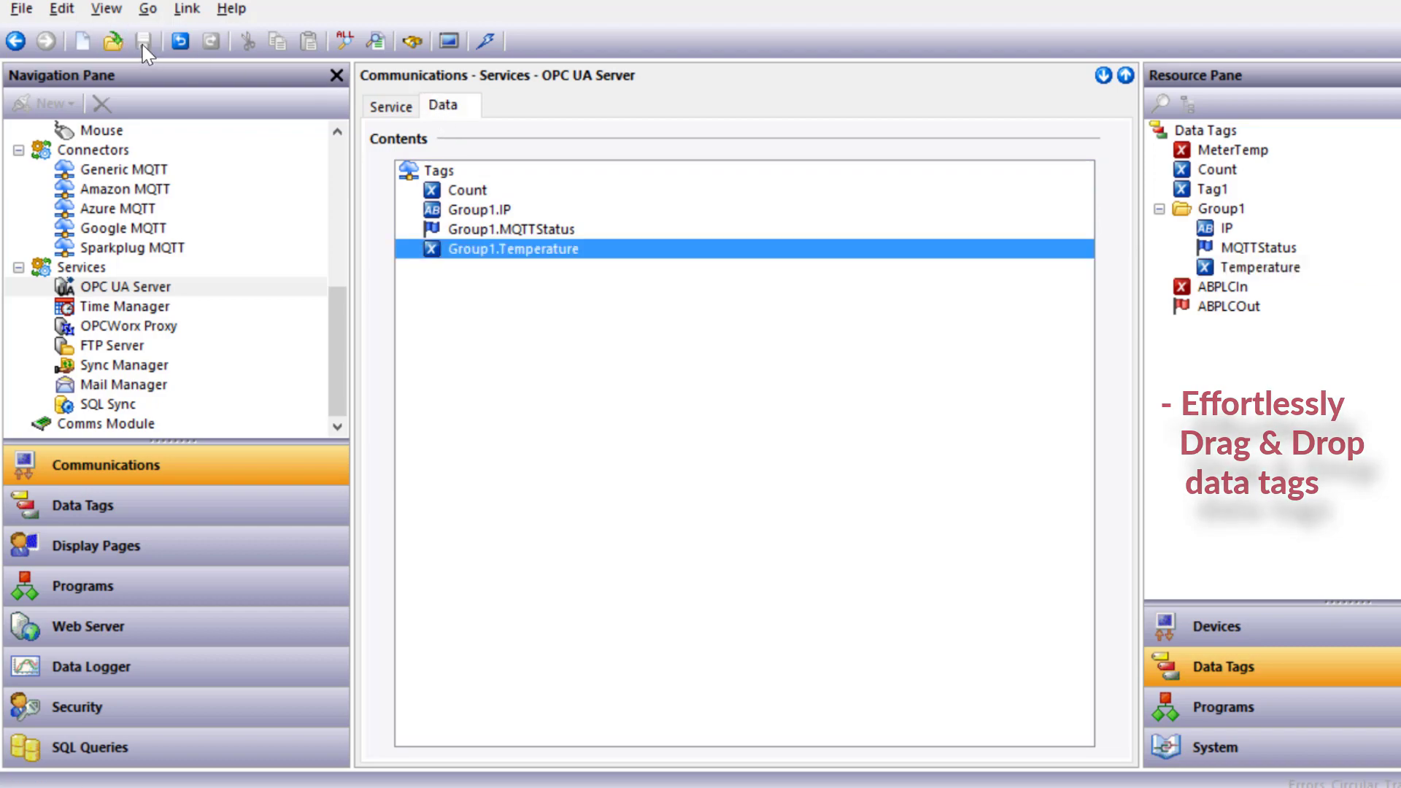
click(486, 42)
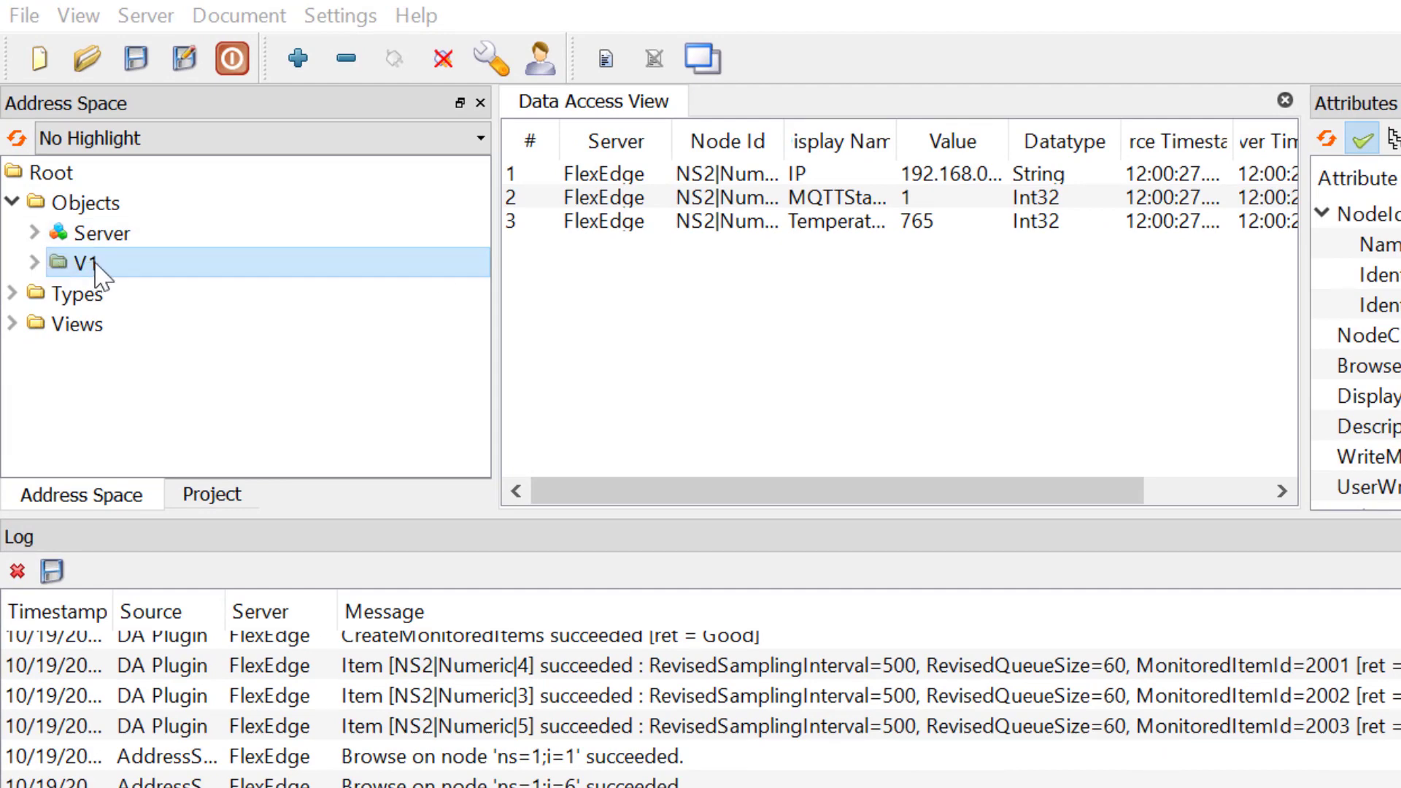
In UaExpert, expand V1 and Group1 and drag Count into the Data Access View.
click(35, 263)
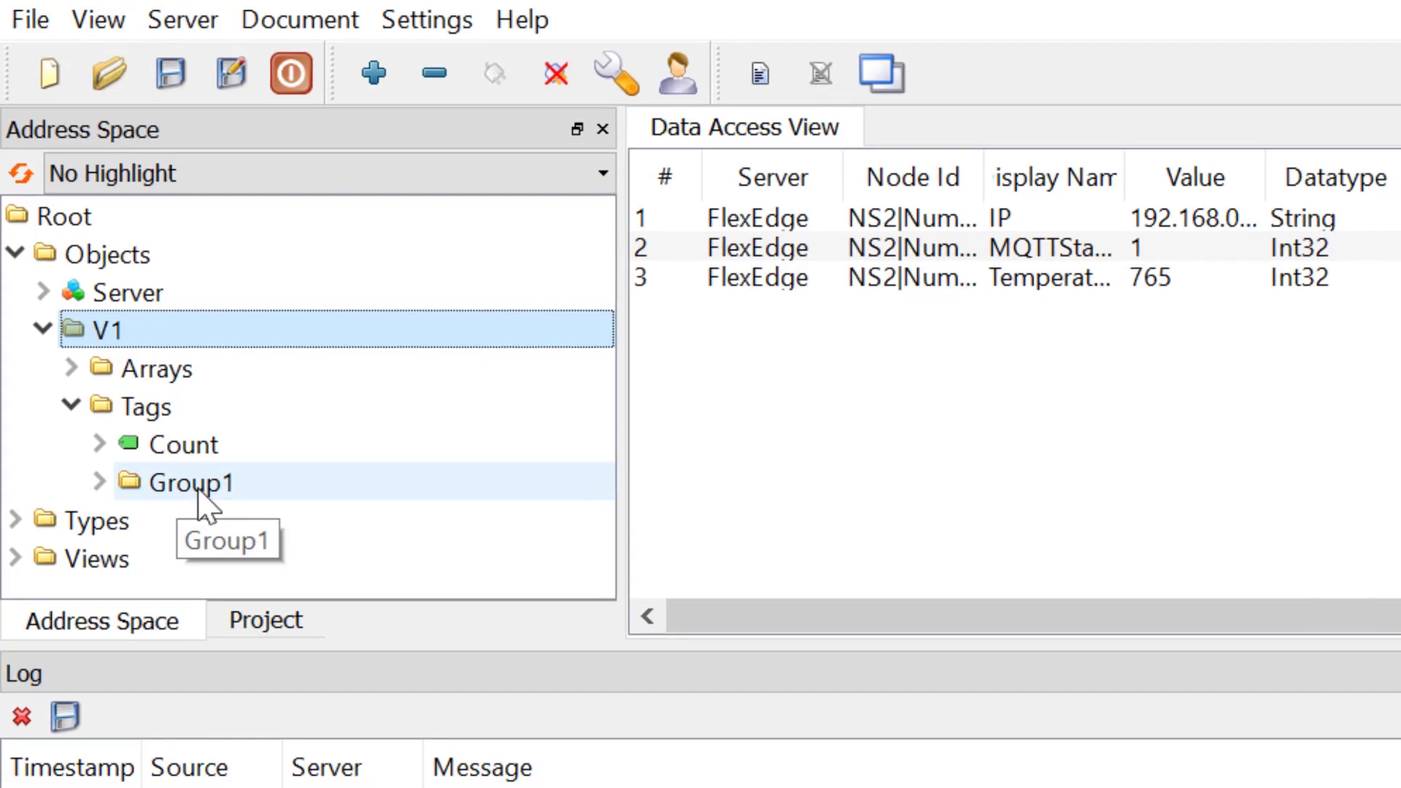
click(100, 483)
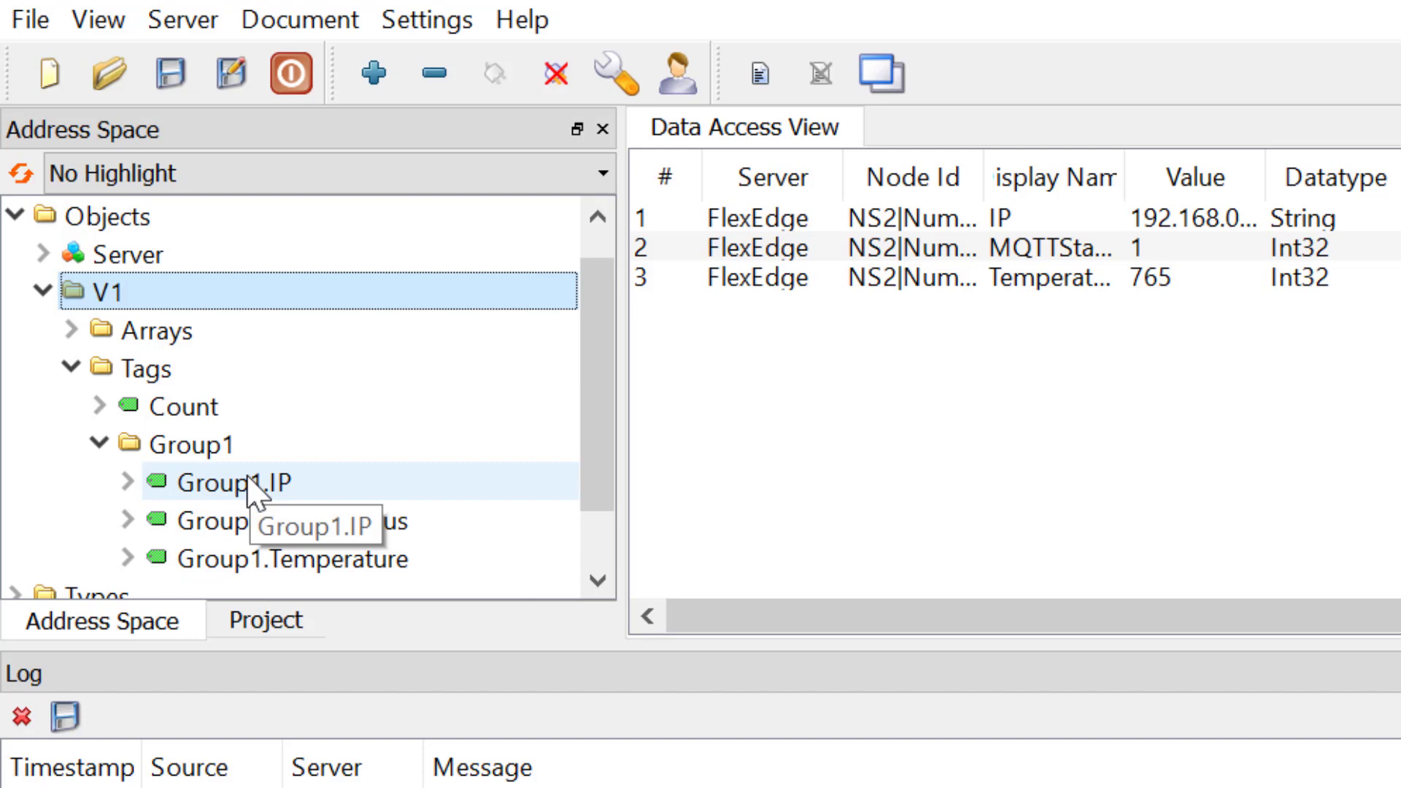
drag(184, 413, 806, 340)
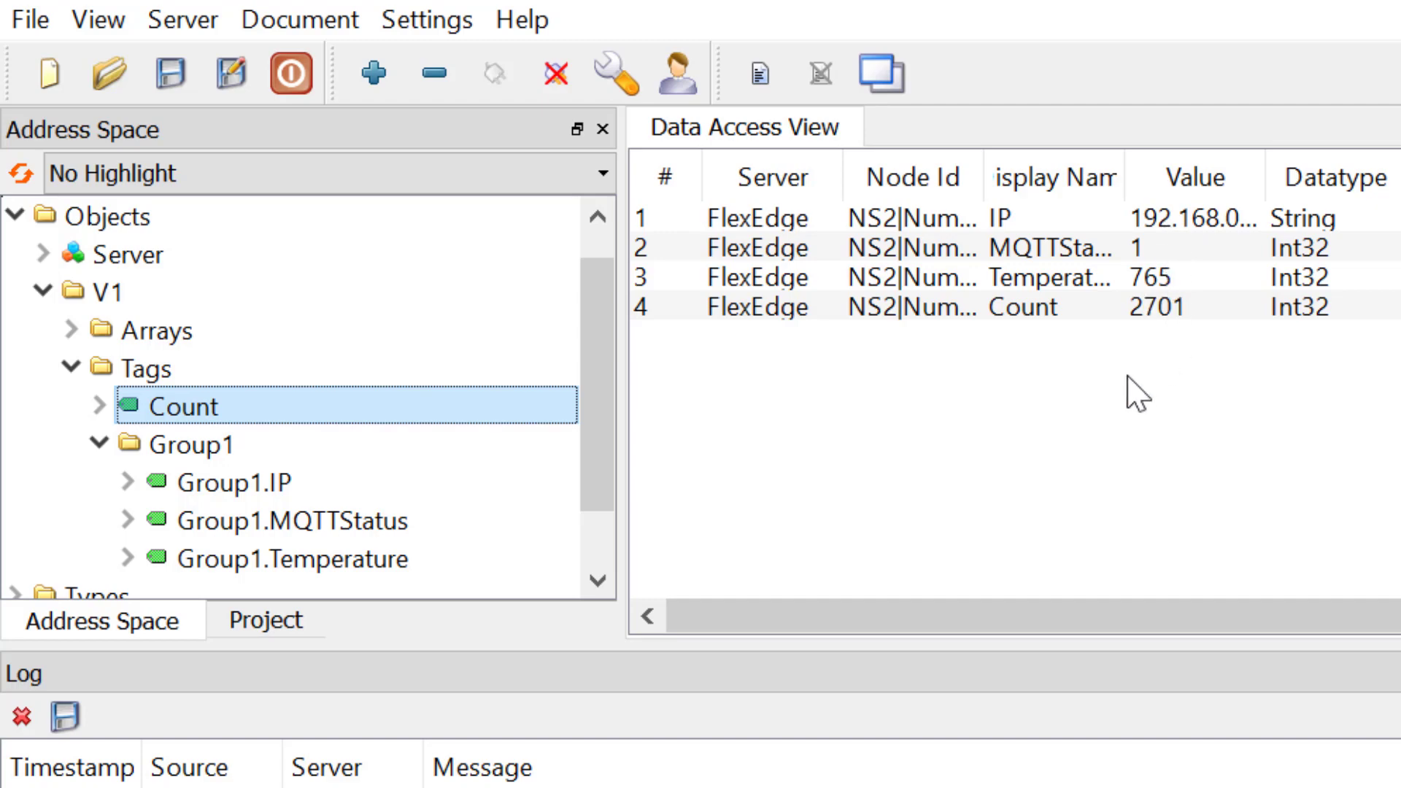
click(341, 519)
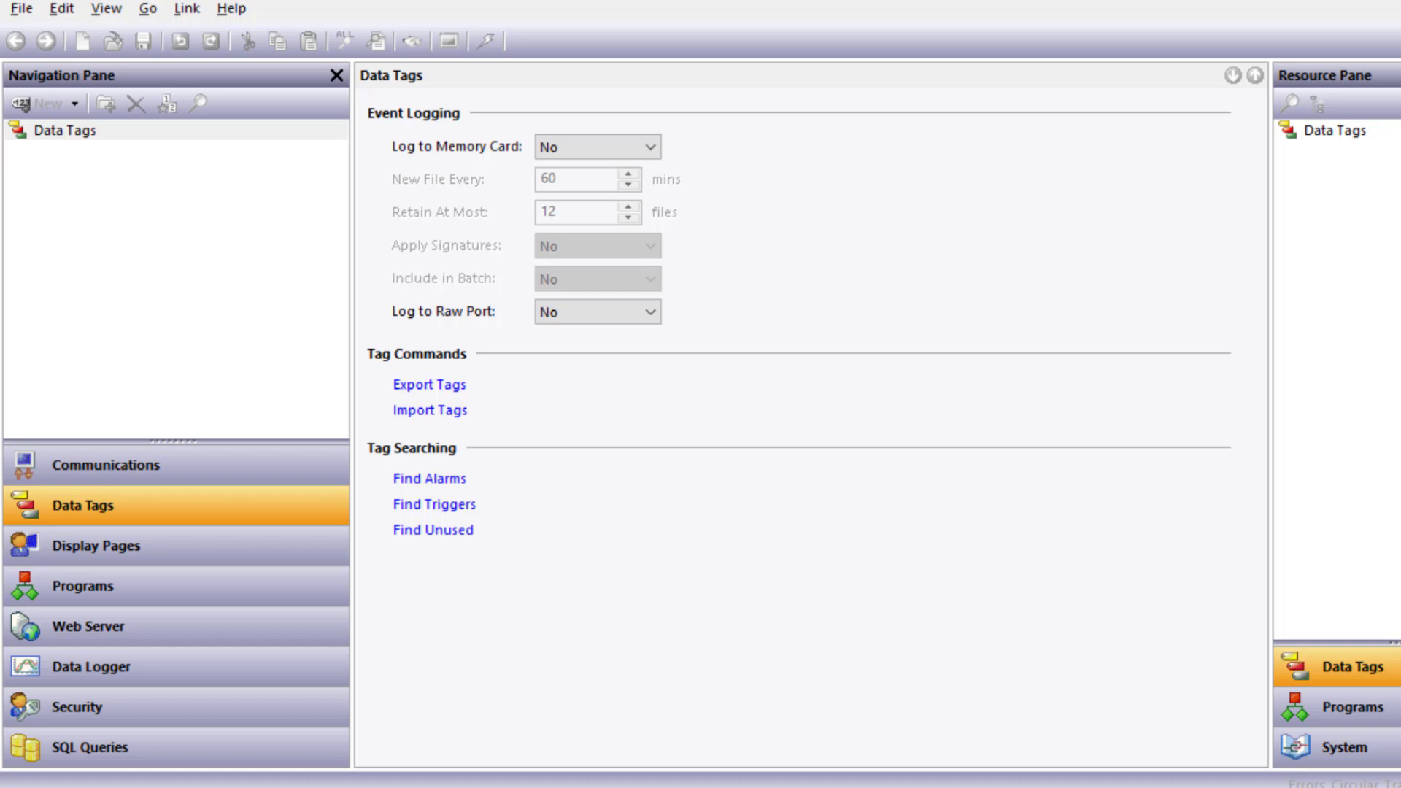
Import the Group1 and Count tags from the FlexServerTags ANSI CSV file into Data Tags.
click(71, 136)
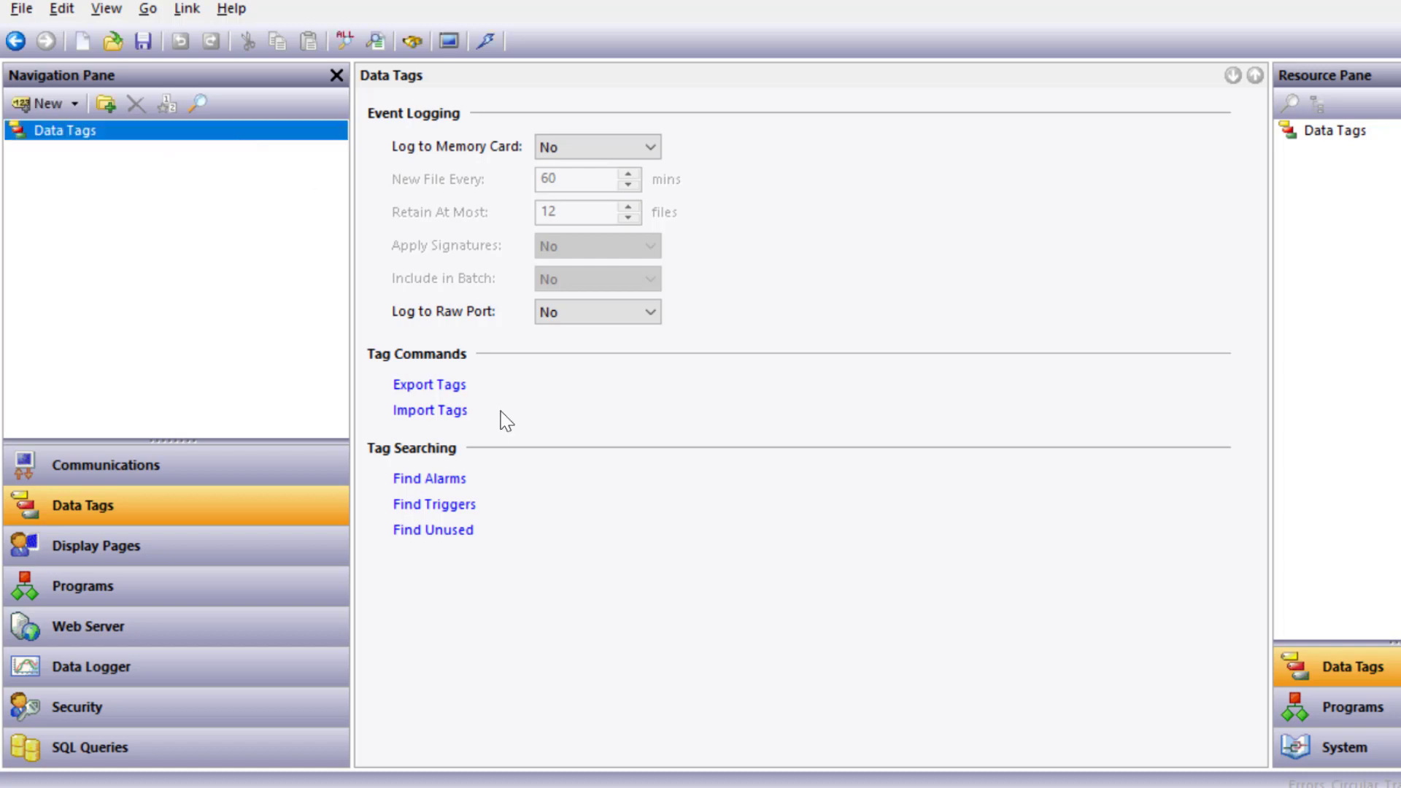
click(430, 413)
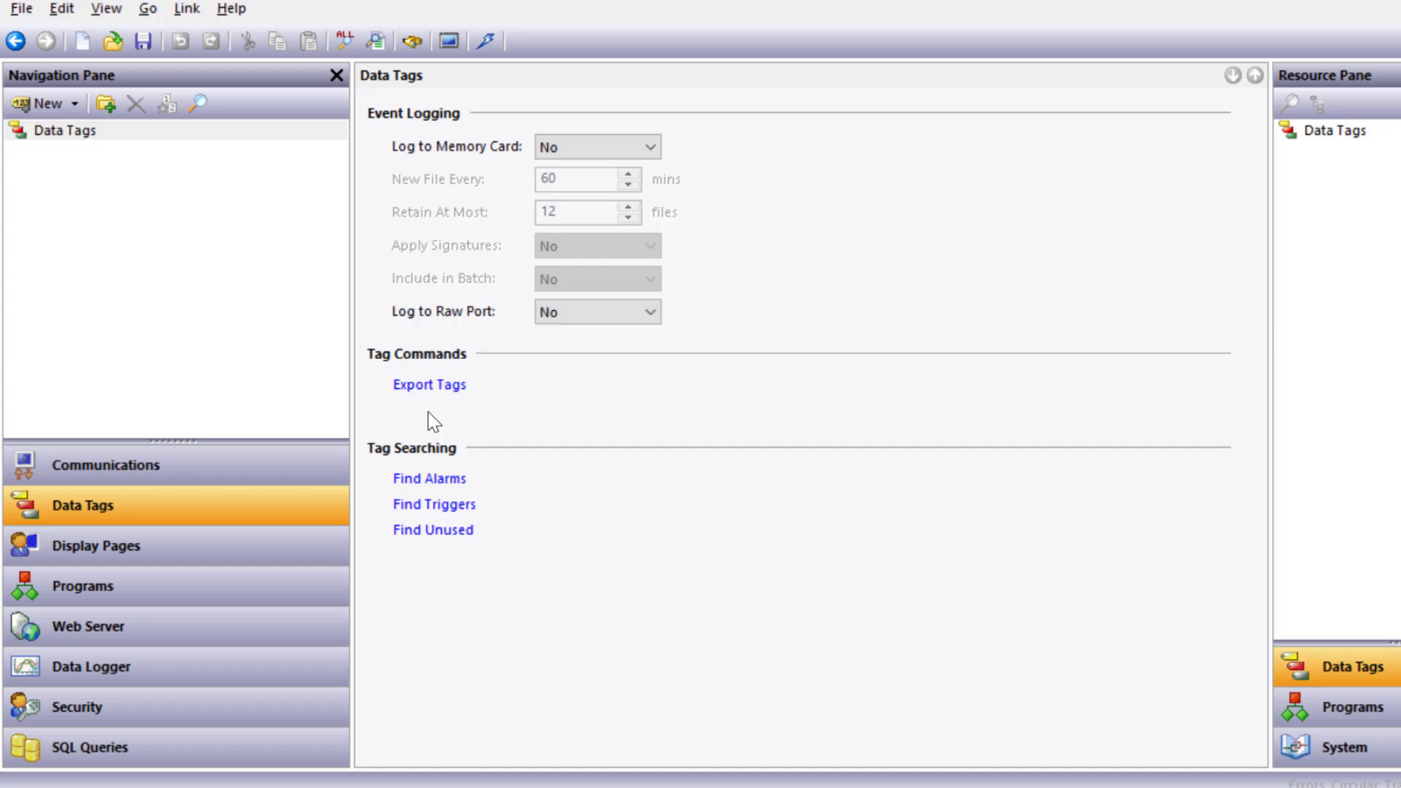
click(899, 517)
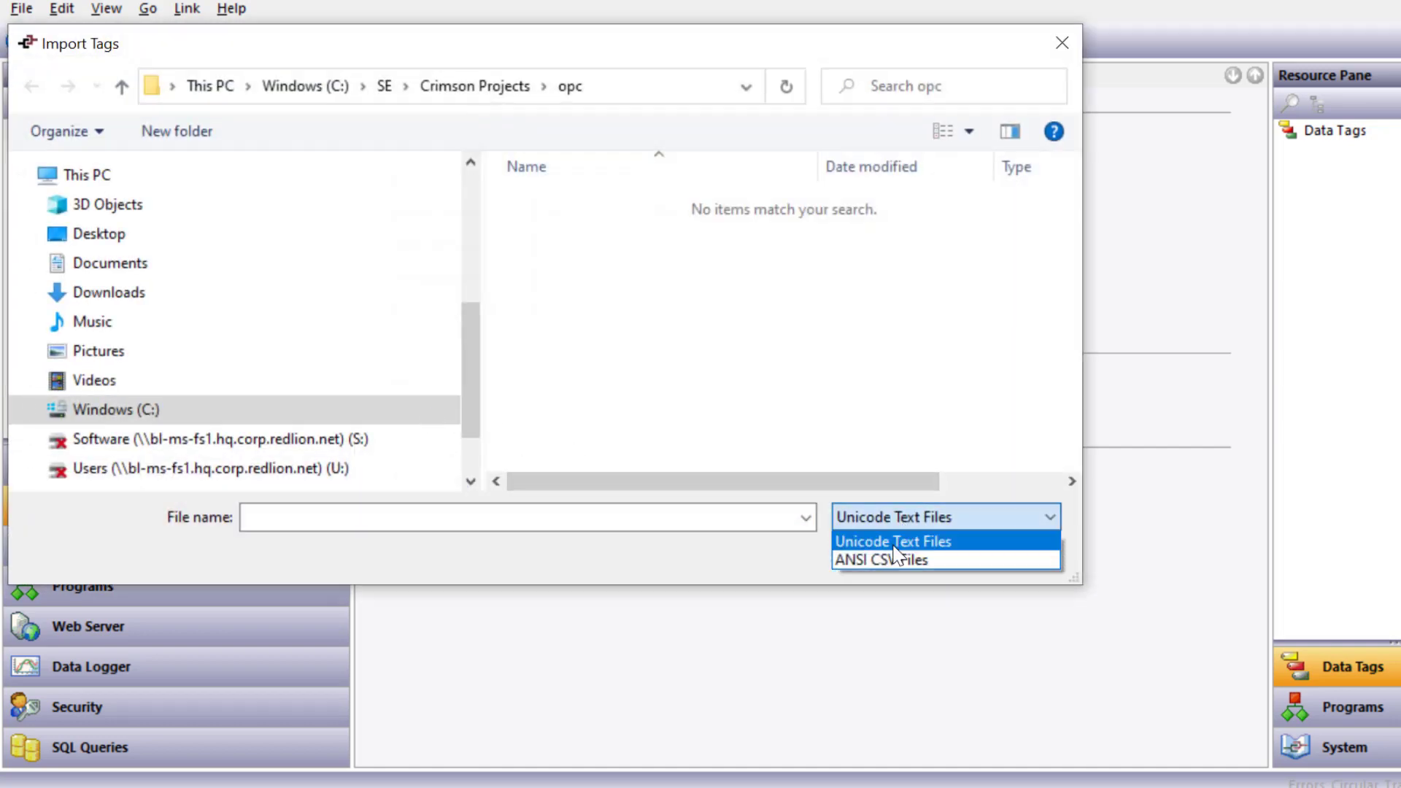
click(891, 554)
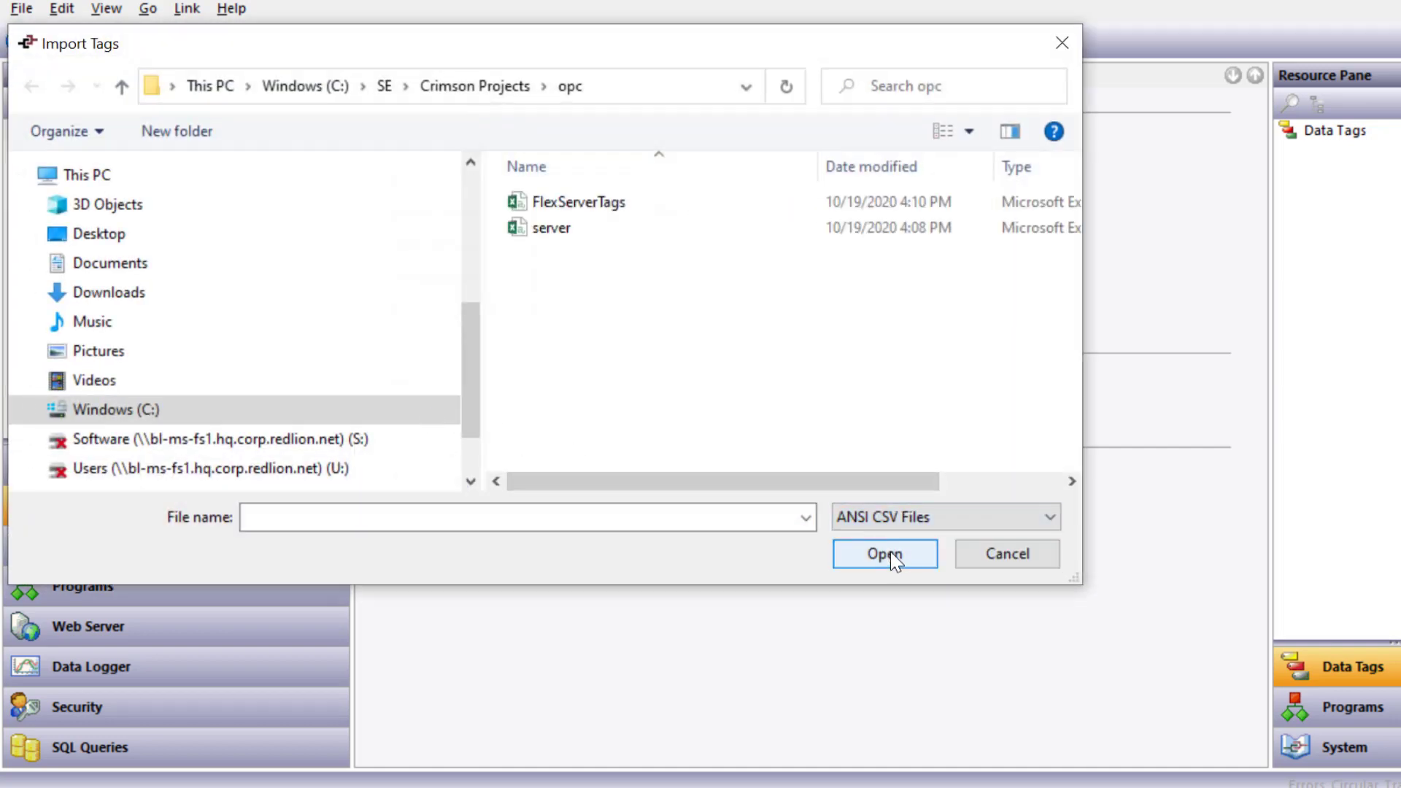
click(546, 206)
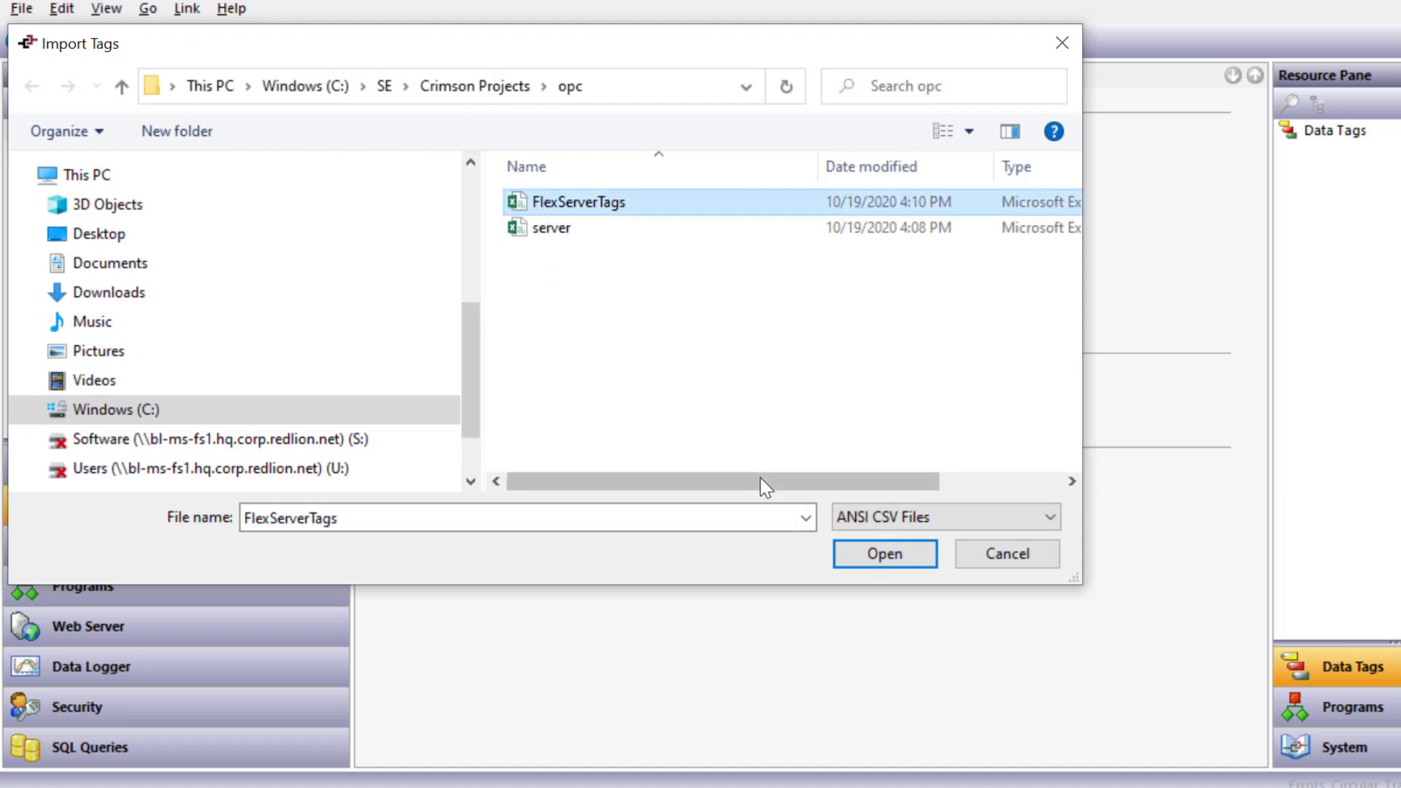
click(891, 559)
click(742, 398)
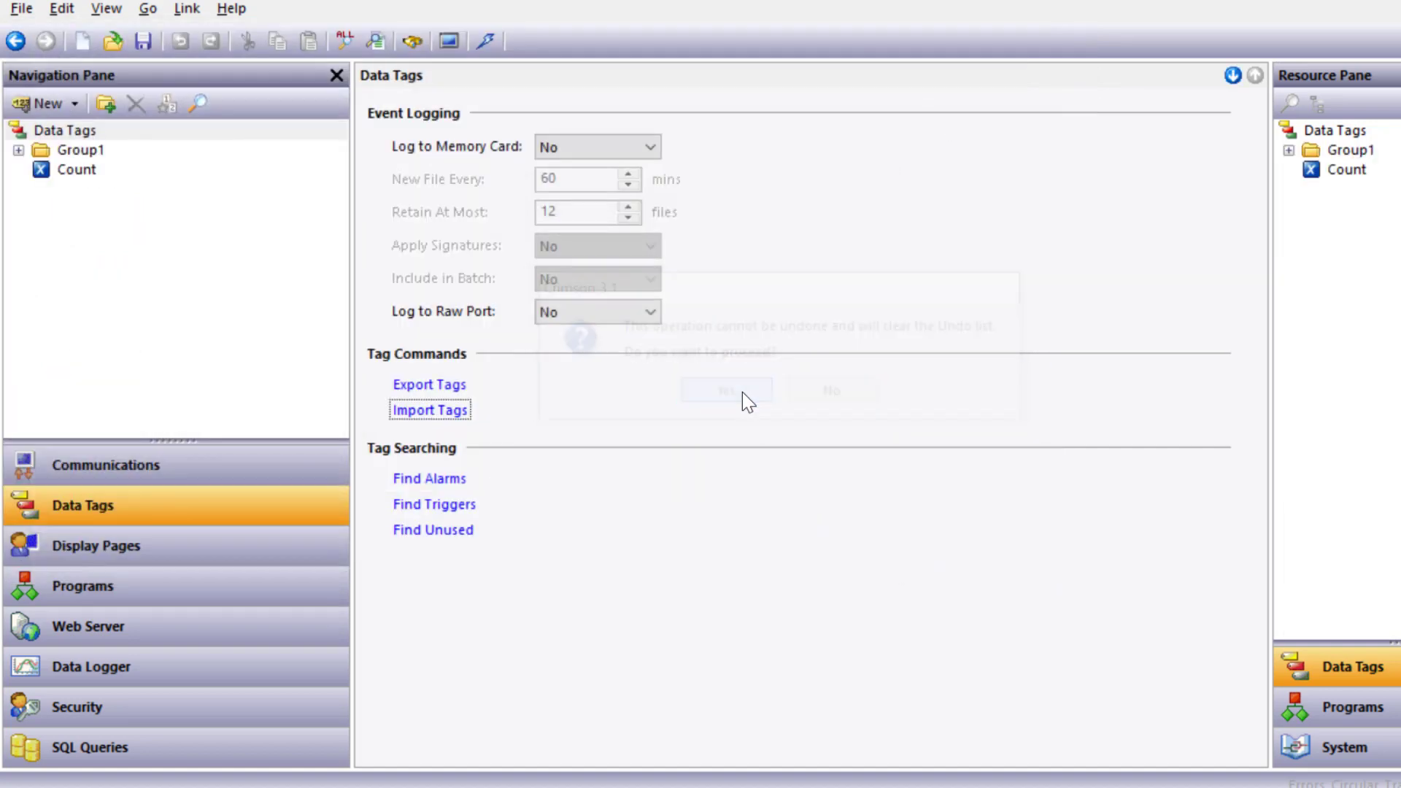
click(208, 469)
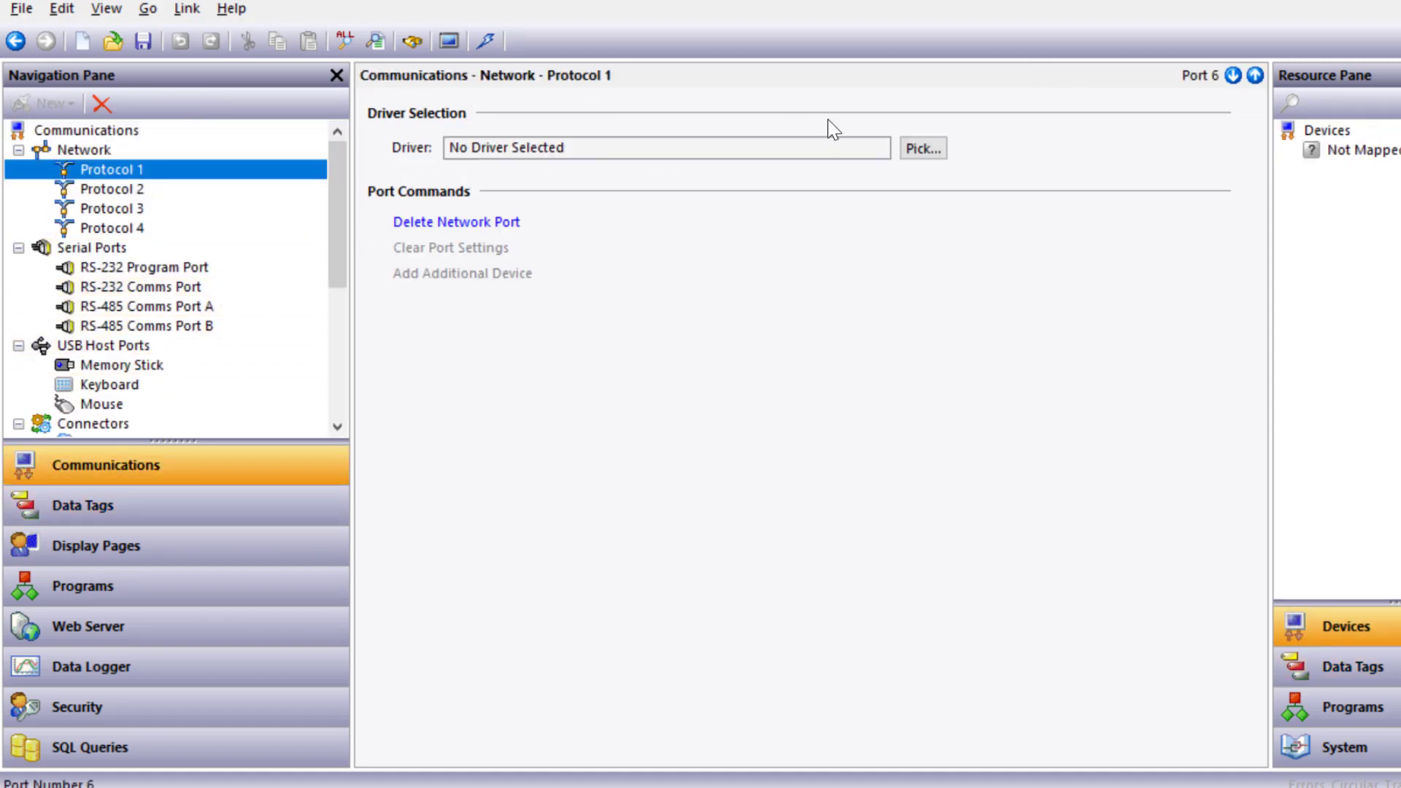
Assign the OPC UA Client driver to Protocol 1 and select its device DEV1.
click(938, 150)
text(opc)
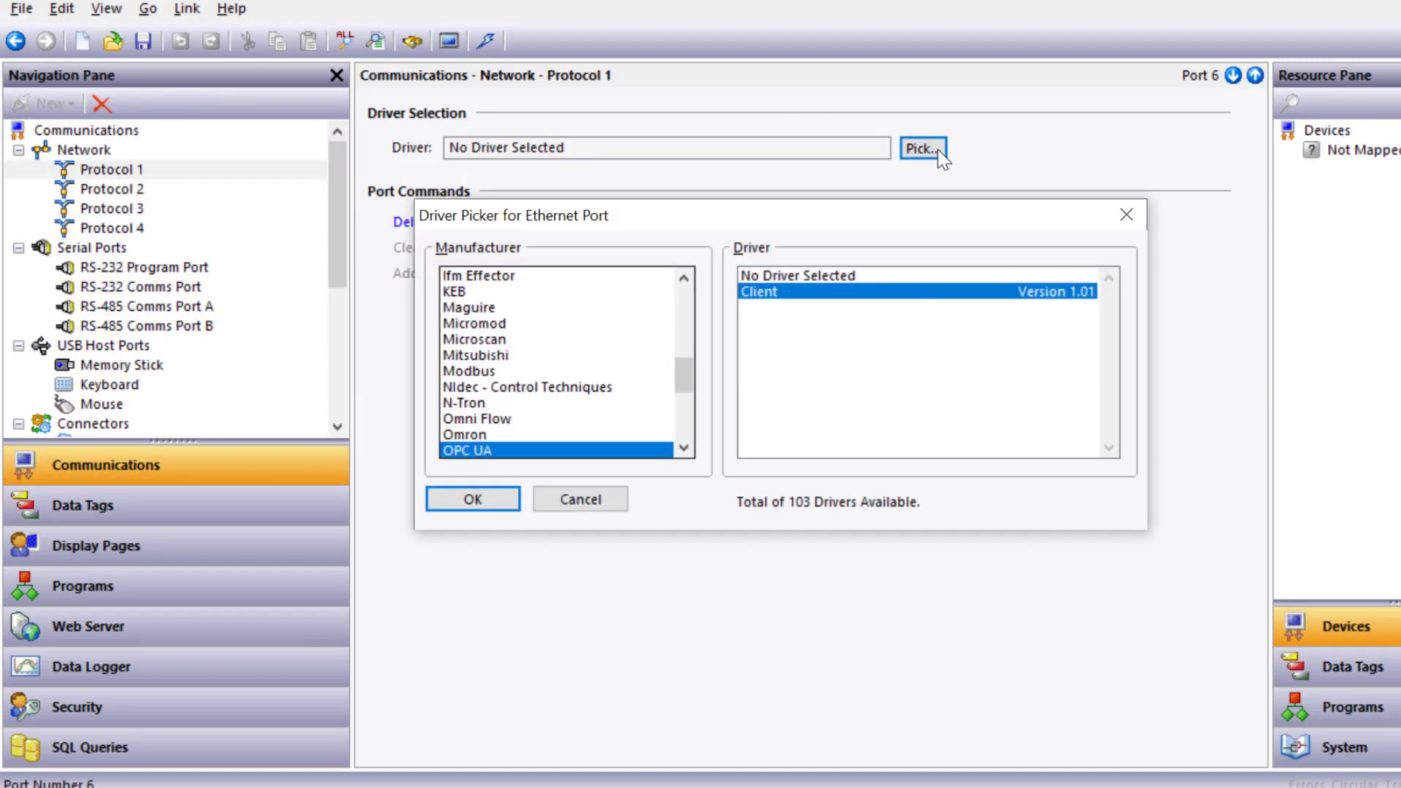
key(Return)
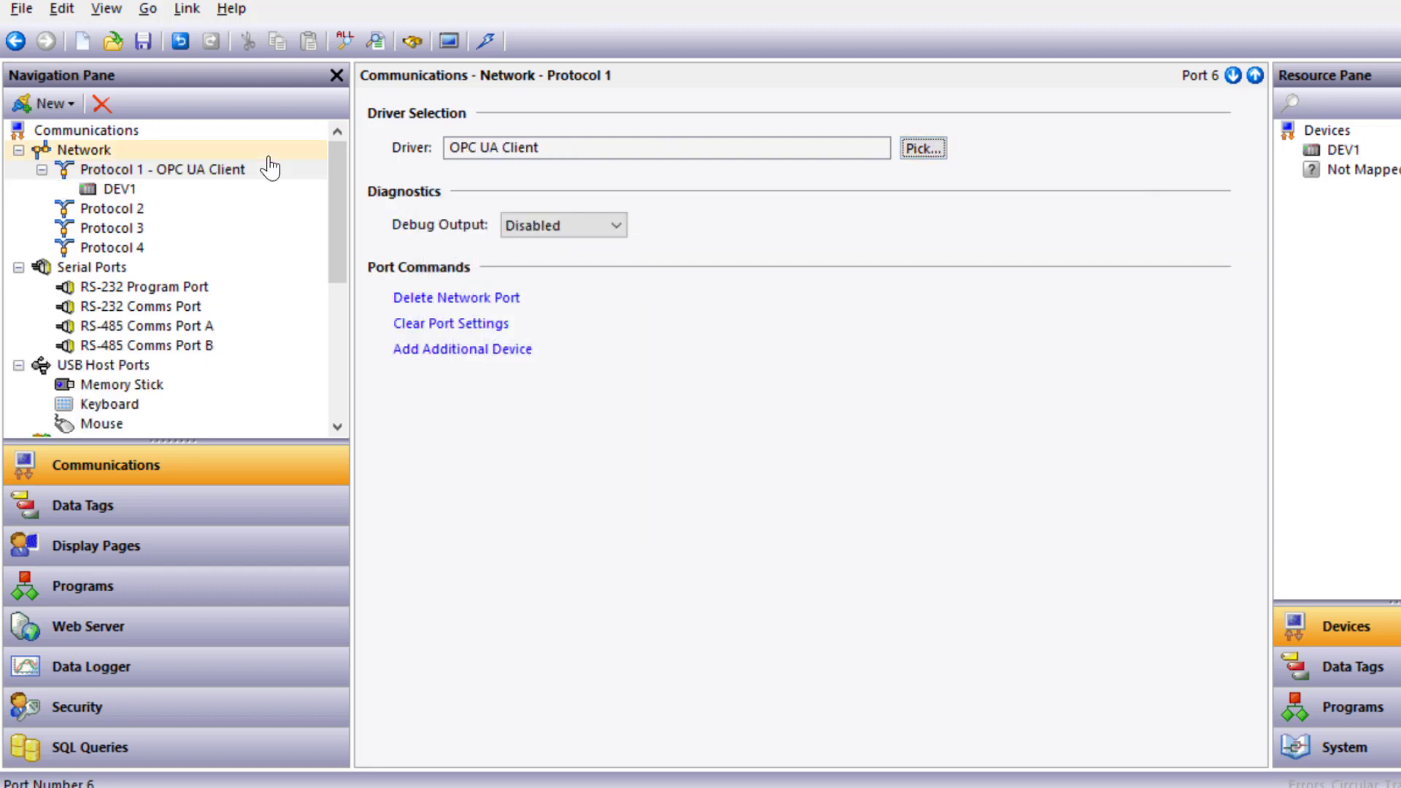
click(121, 190)
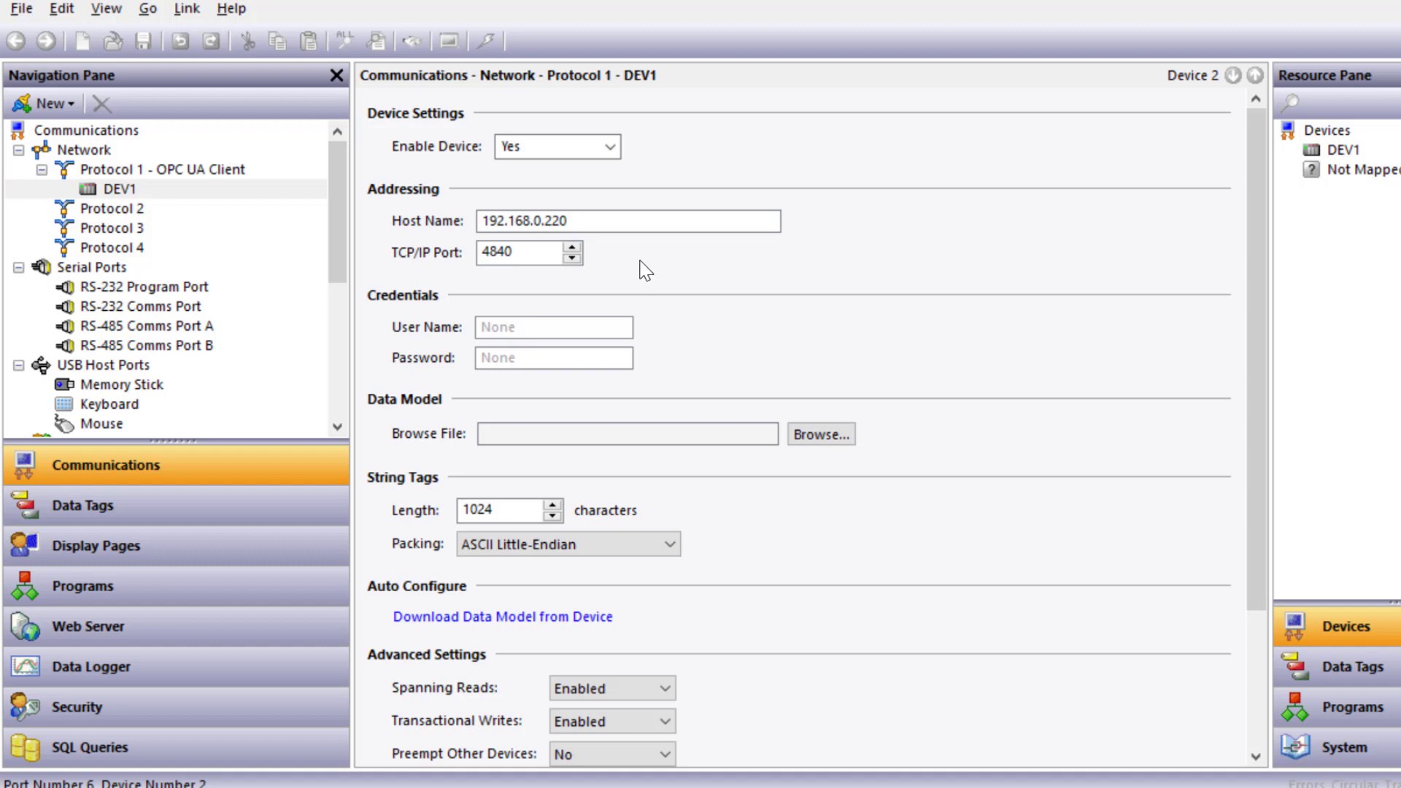
drag(1257, 218, 1264, 319)
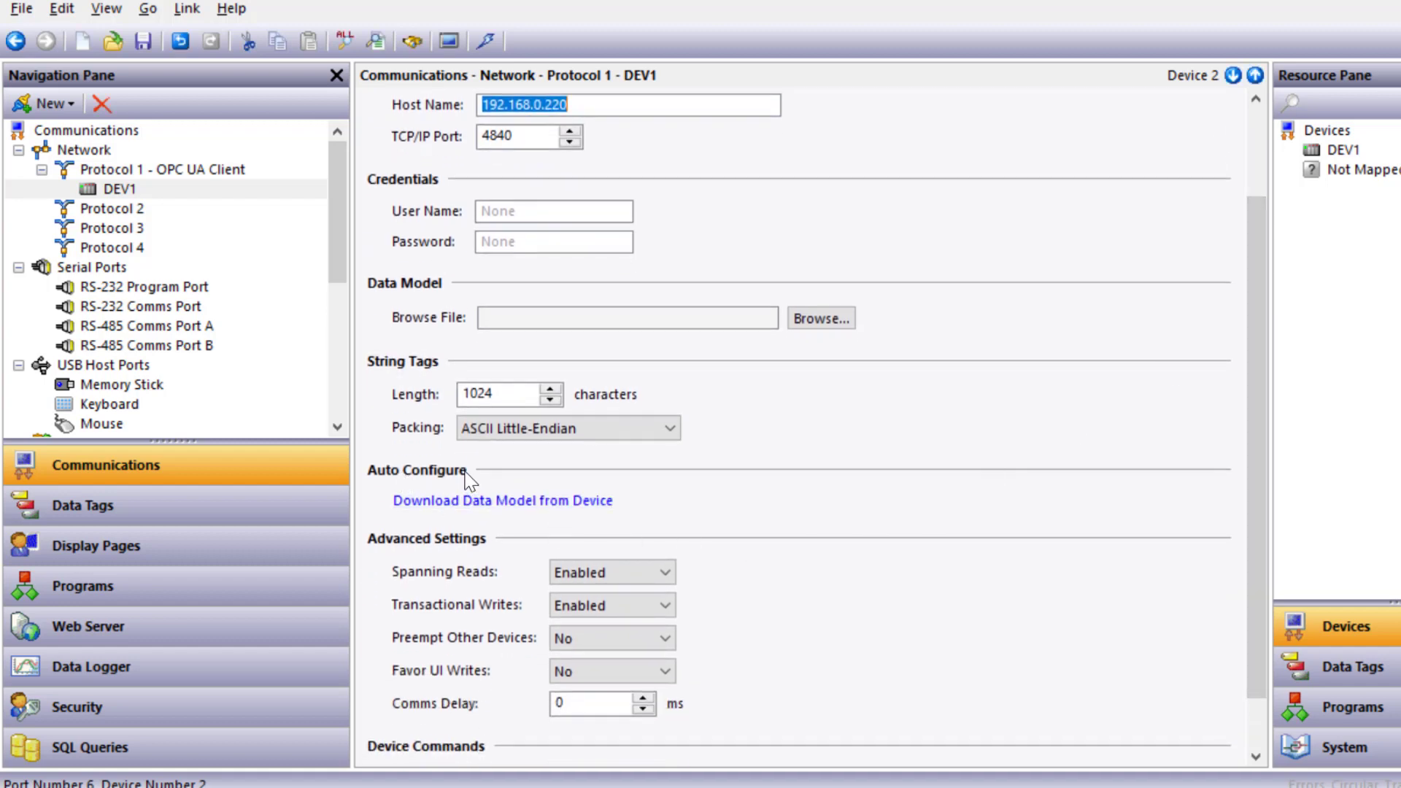
Download DEV1's data model to FlexServerTags (94 nodes) and expand DEV1 > V1 > Tags.
click(519, 506)
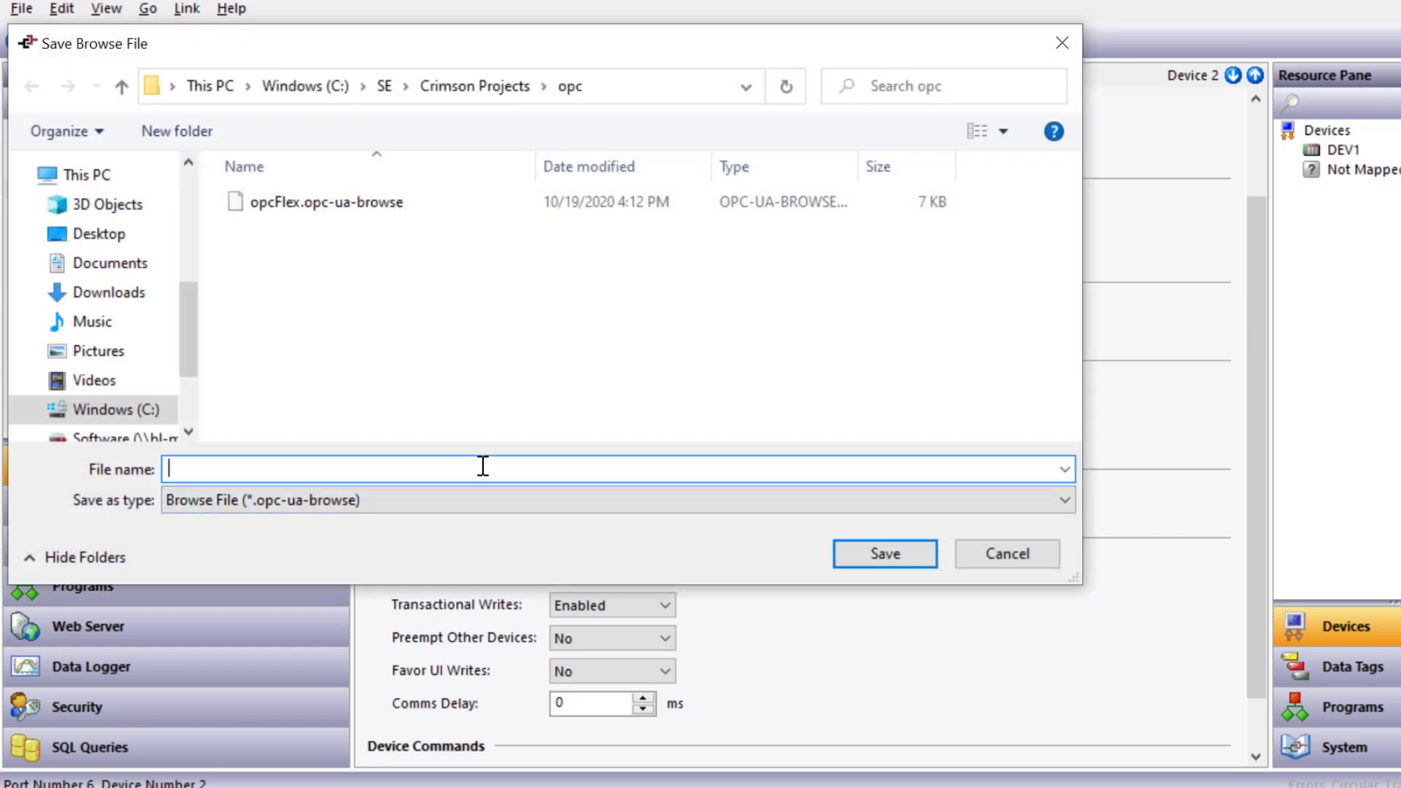
text(FlexServer)
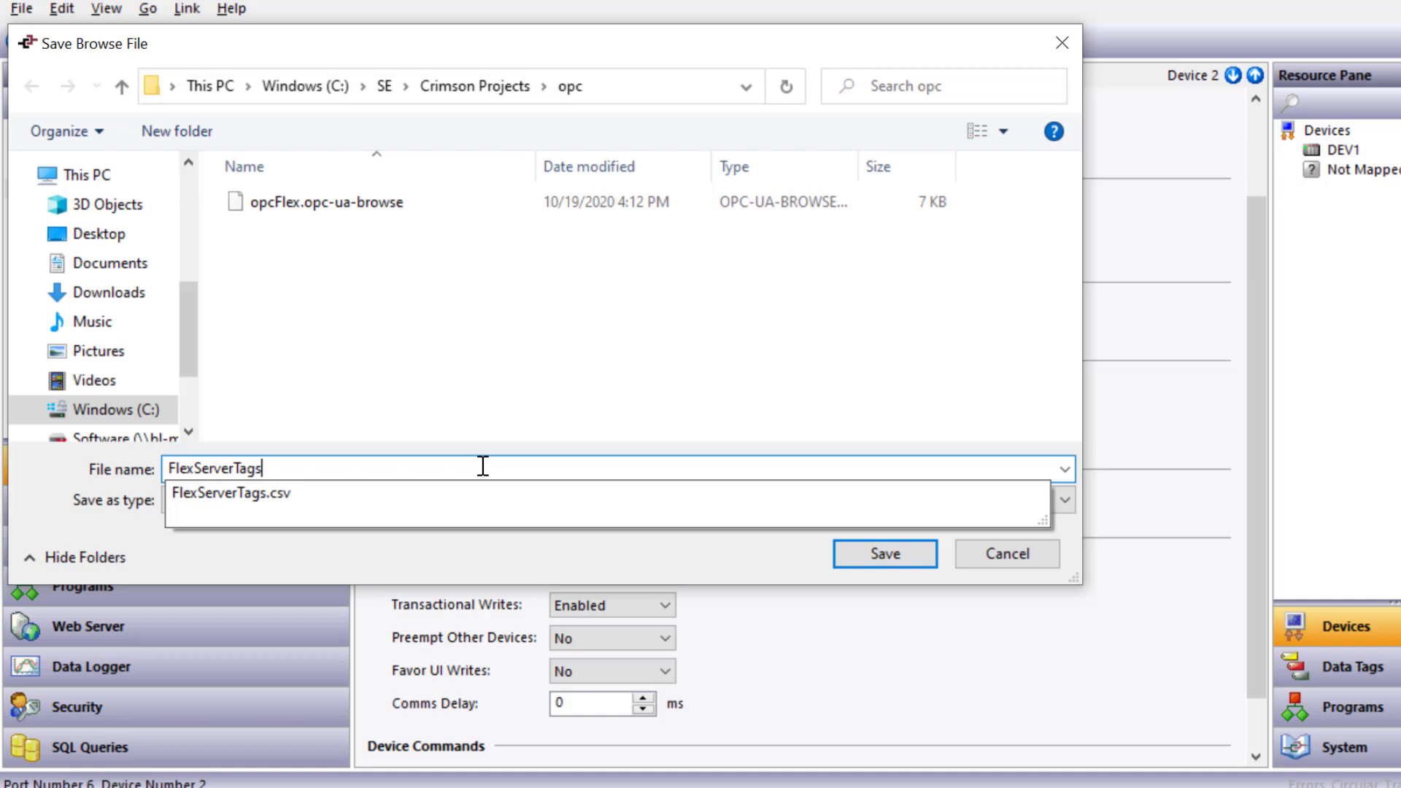
text(Tags)
click(897, 549)
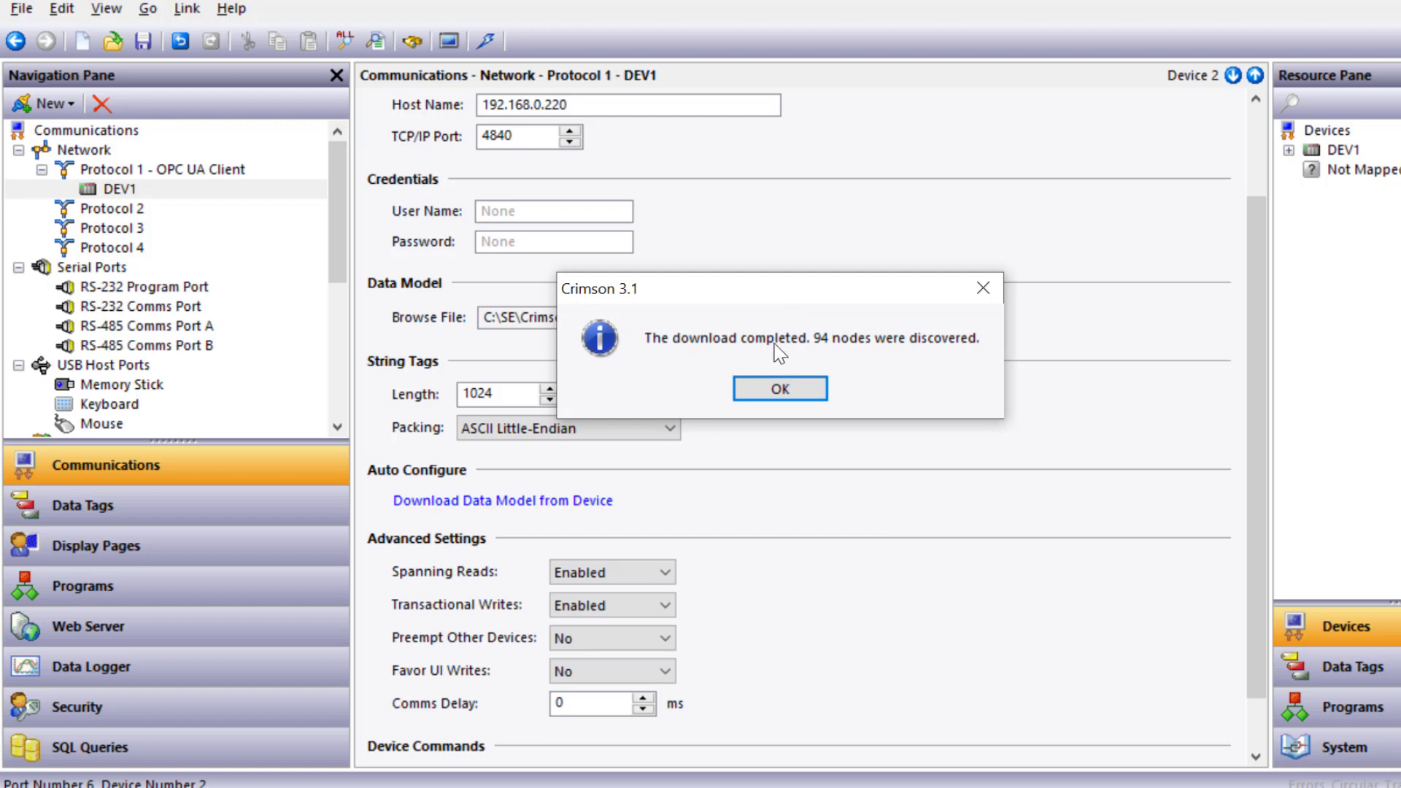
click(780, 388)
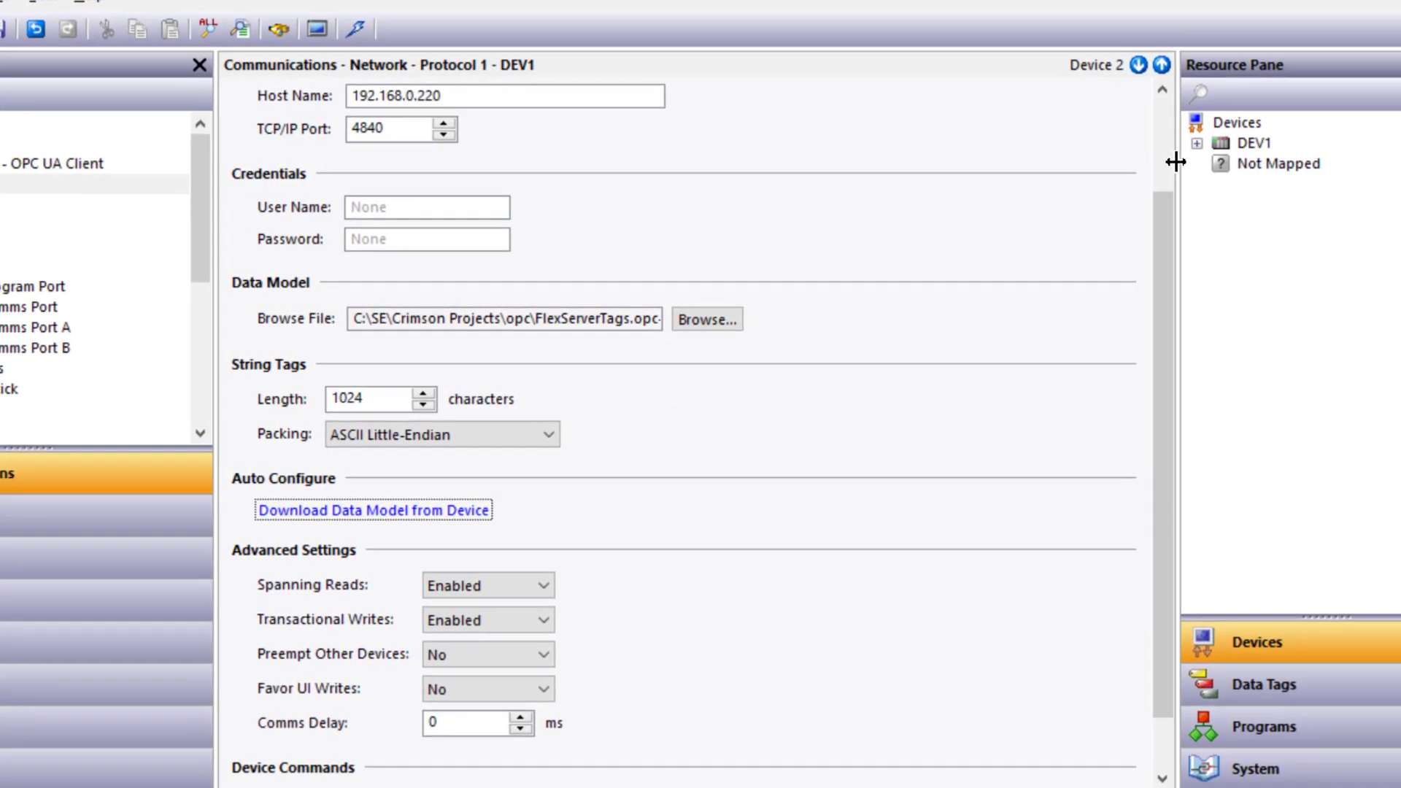
click(1197, 143)
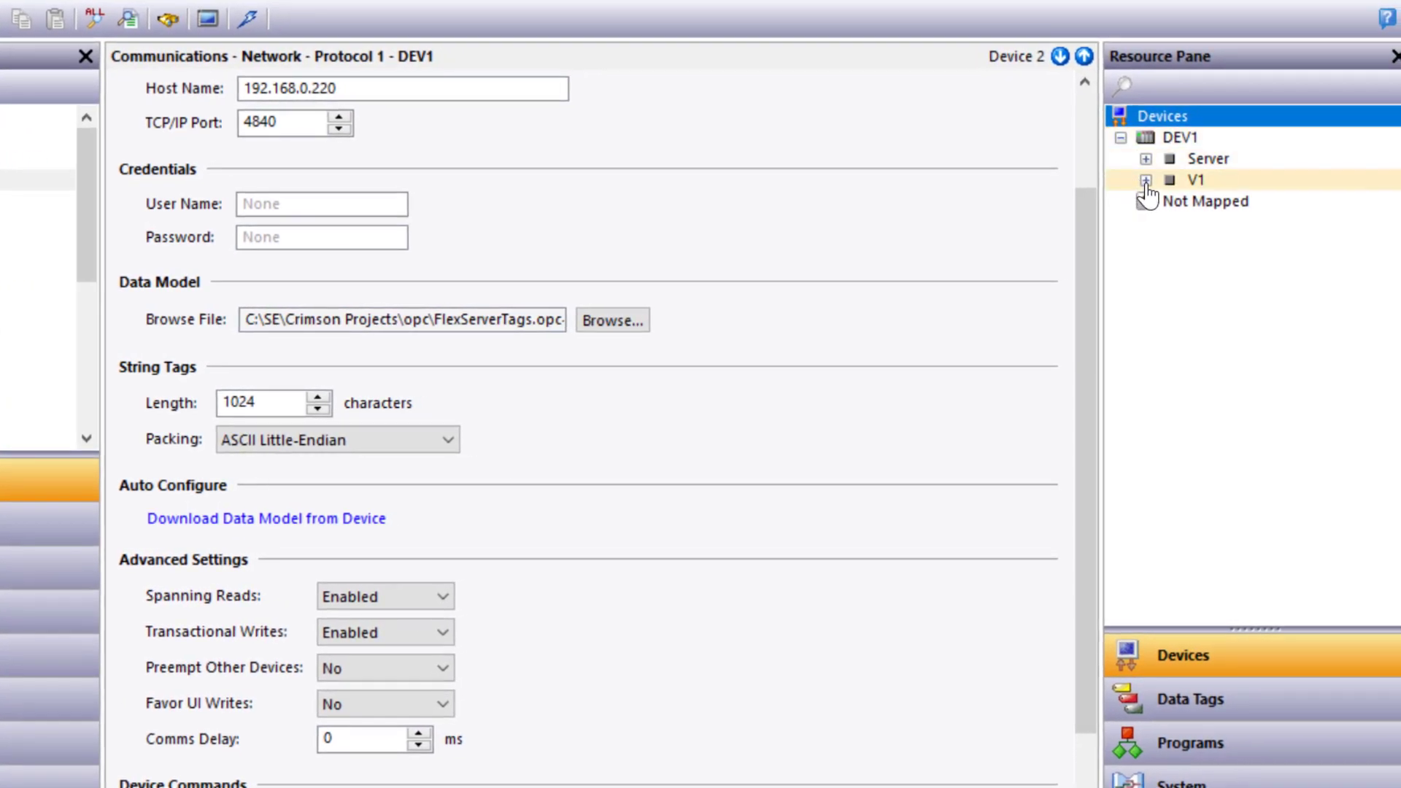
click(1145, 181)
click(1171, 202)
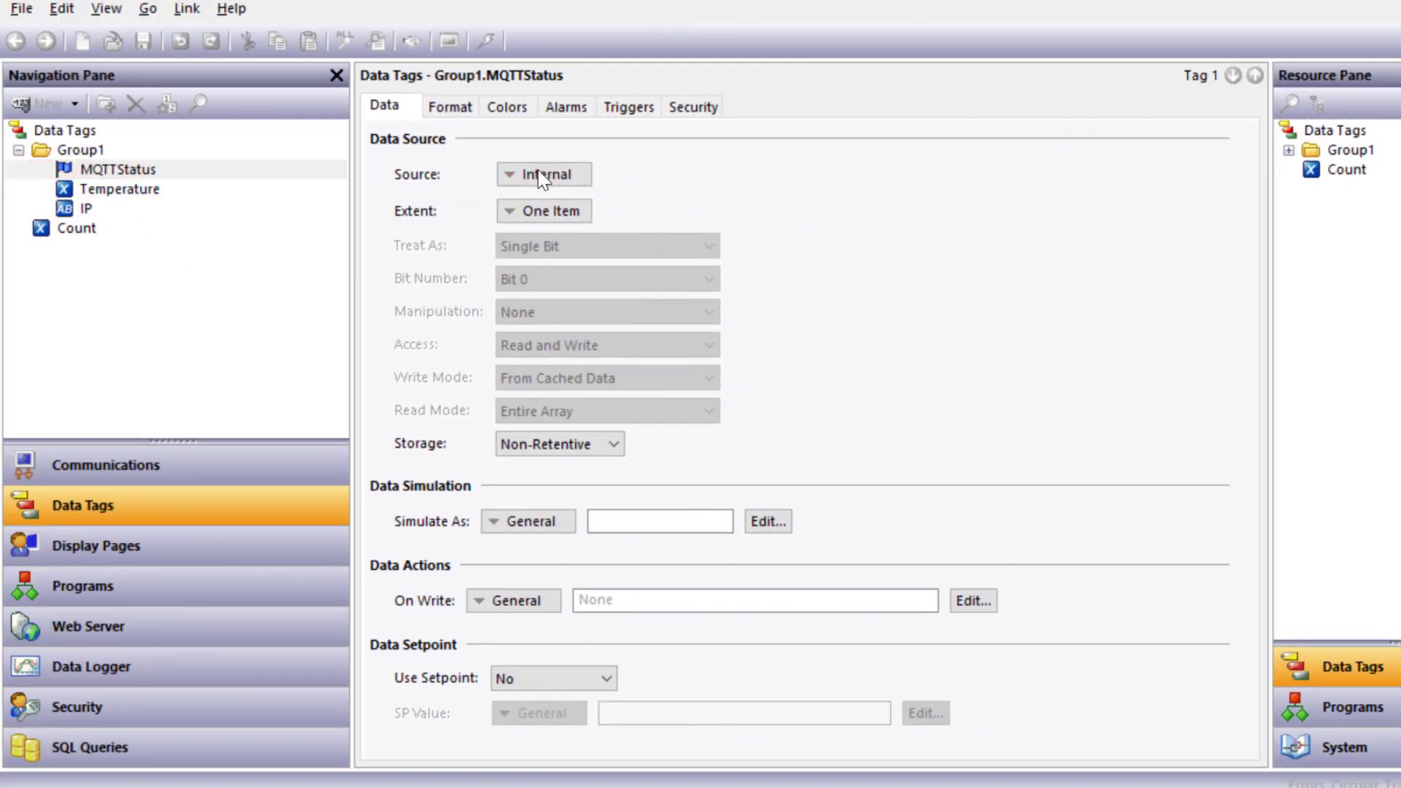
Map MQTTStatus and Temperature to DEV1 nodes Group1.MQTTStatus and Group1.Temperature.
click(540, 179)
click(559, 403)
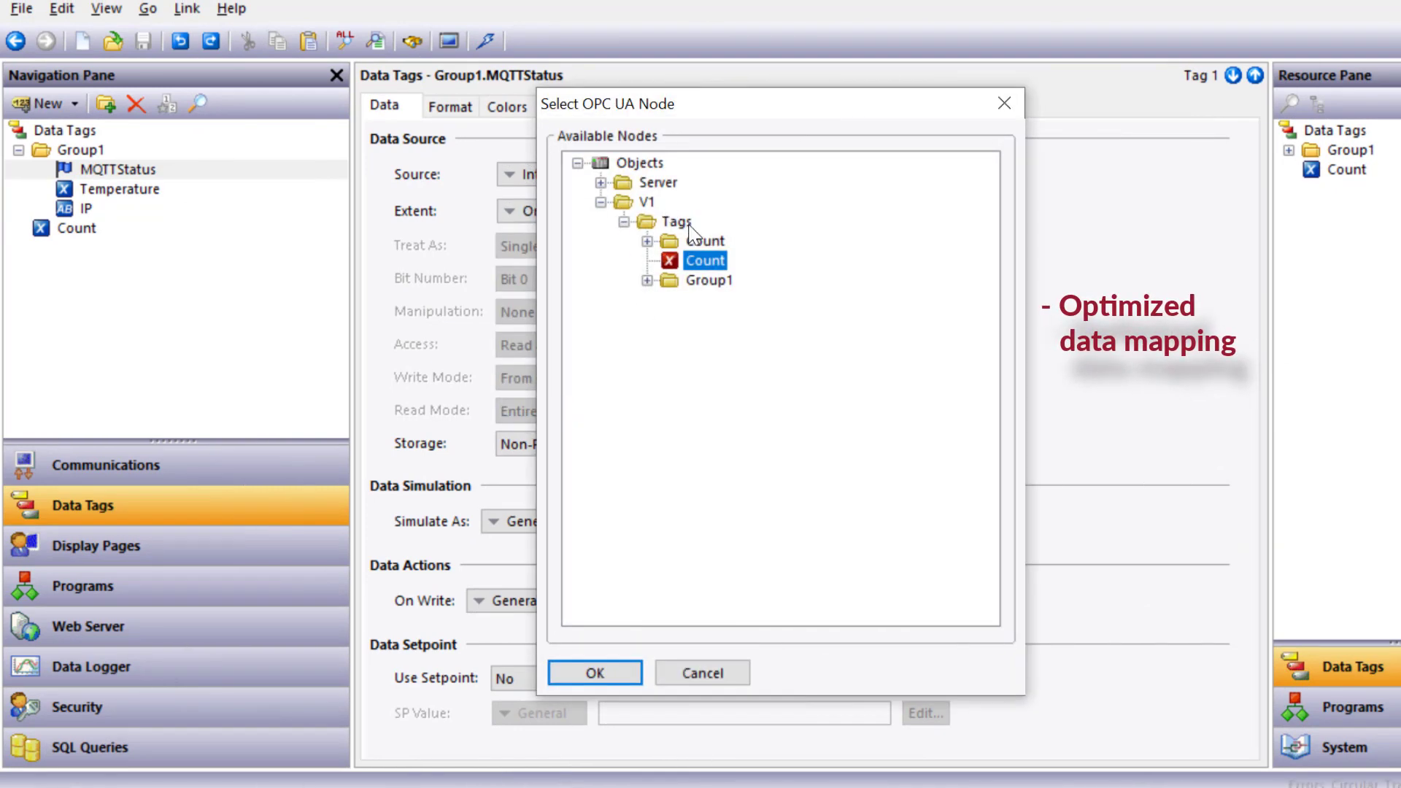
click(646, 280)
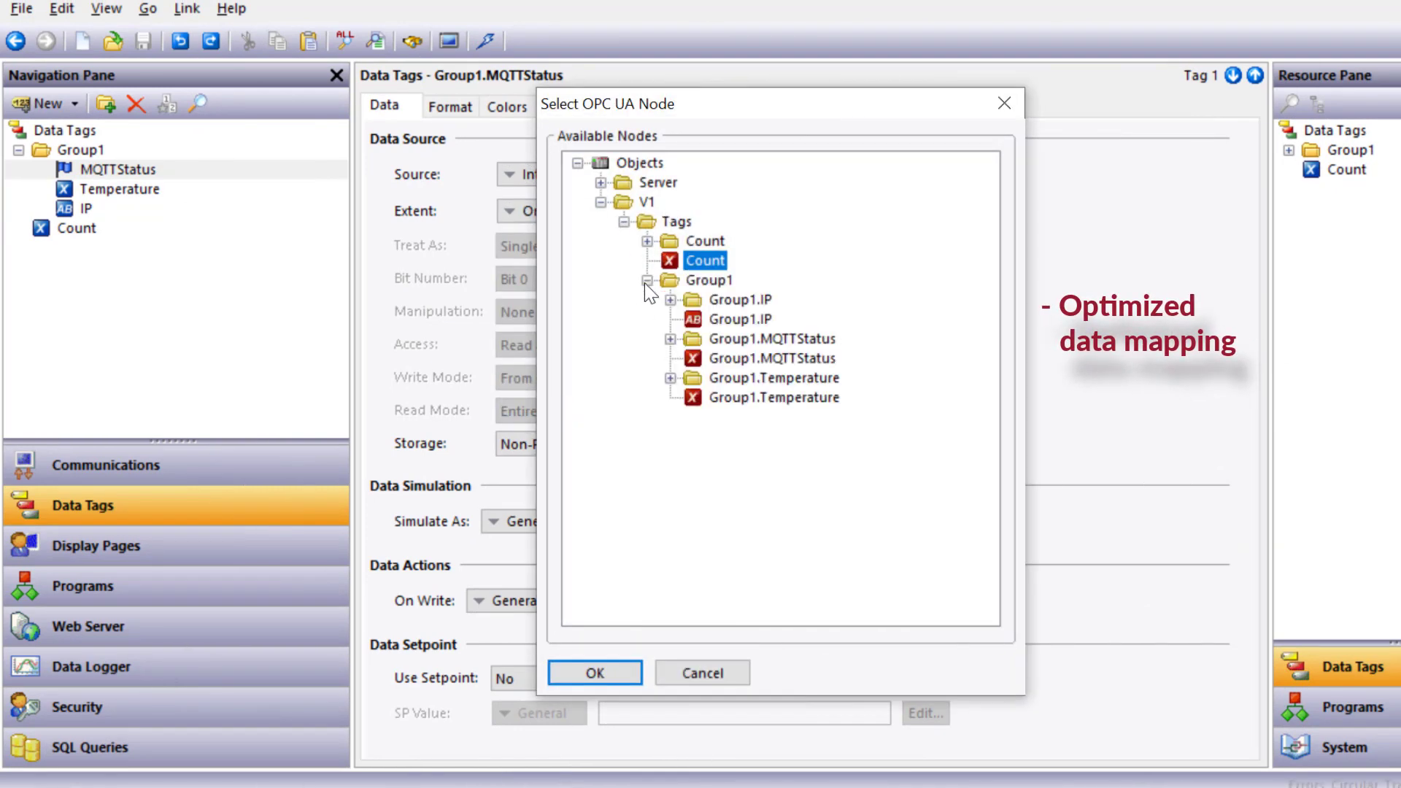
click(765, 361)
click(616, 674)
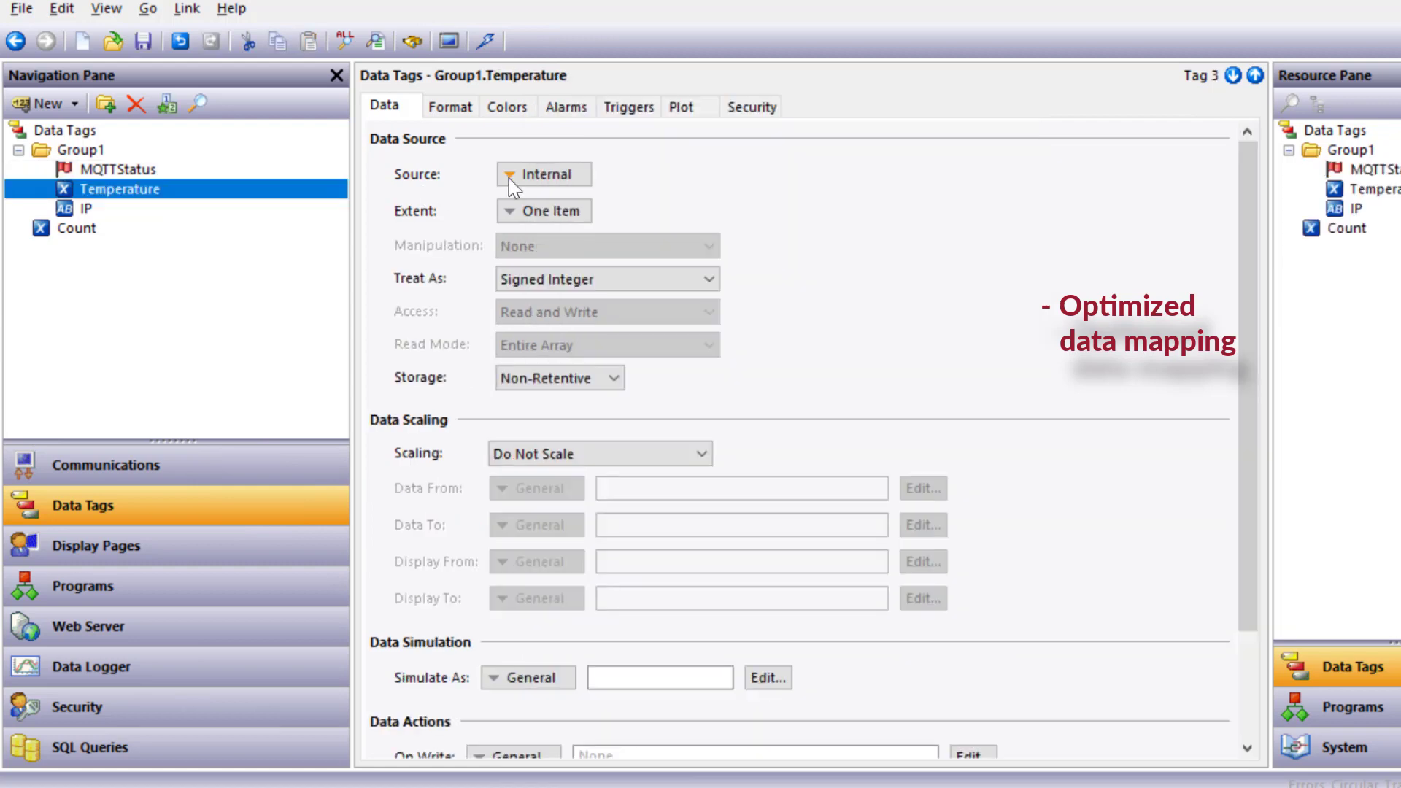
click(509, 177)
click(568, 400)
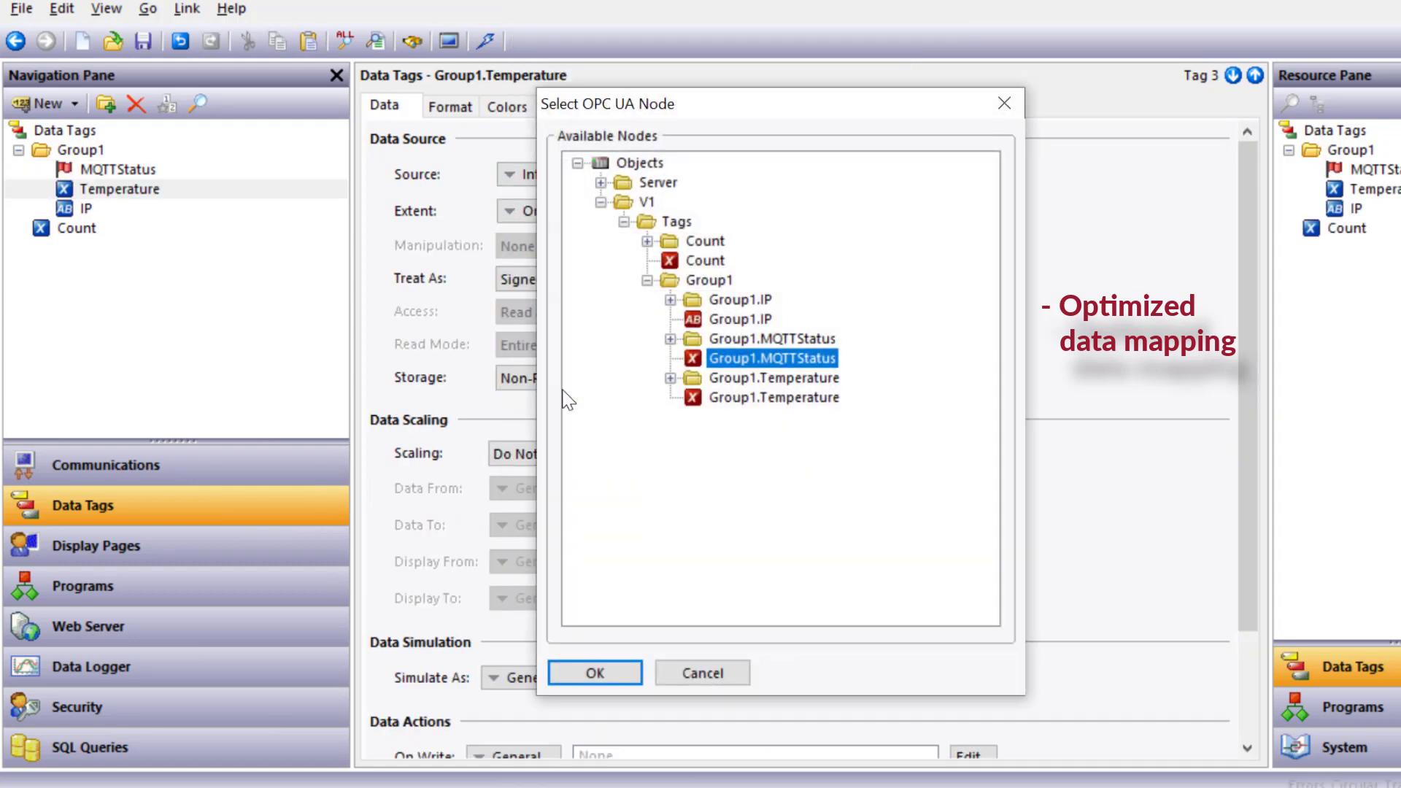
double_click(756, 398)
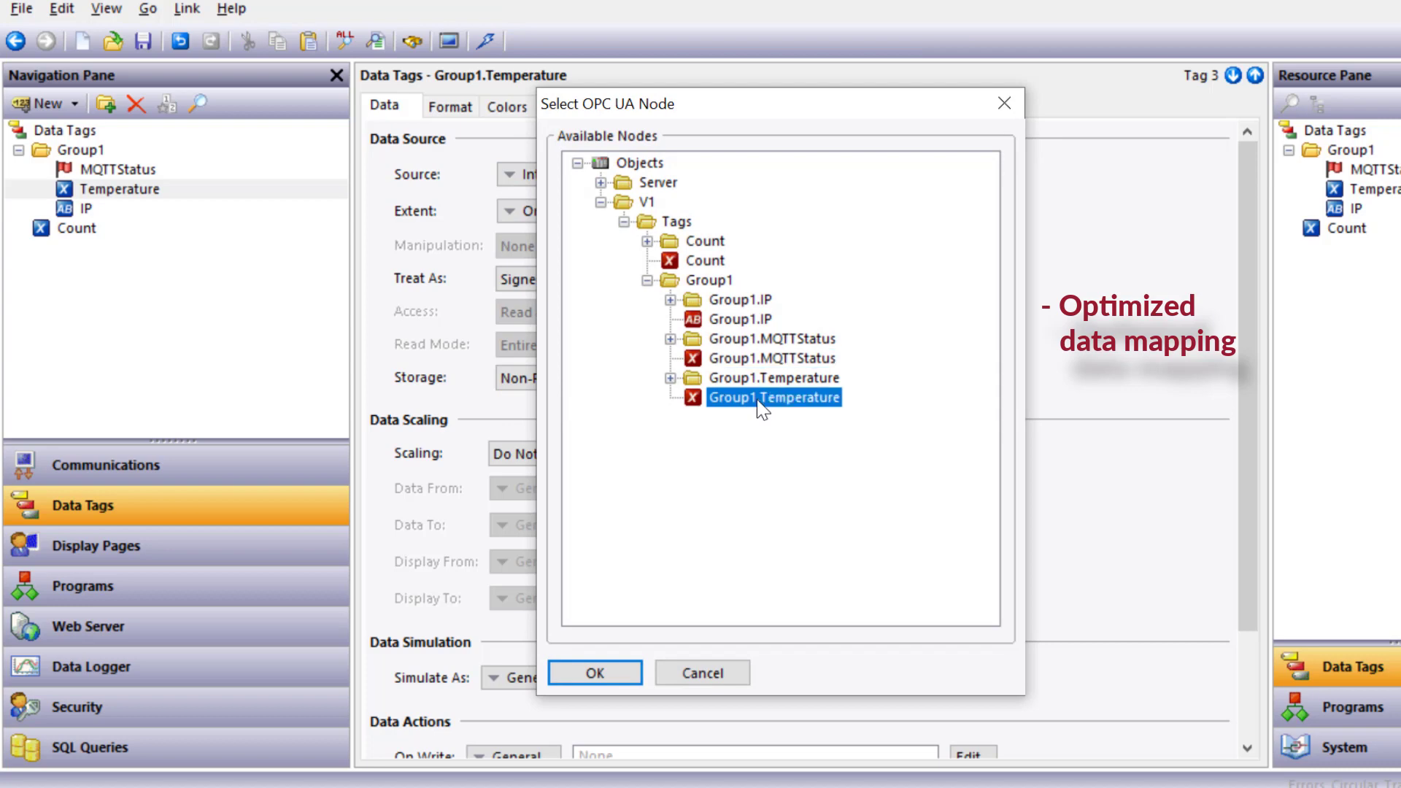
Map the IP and Count tags to DEV1 nodes Group1.IP and Count.
click(109, 216)
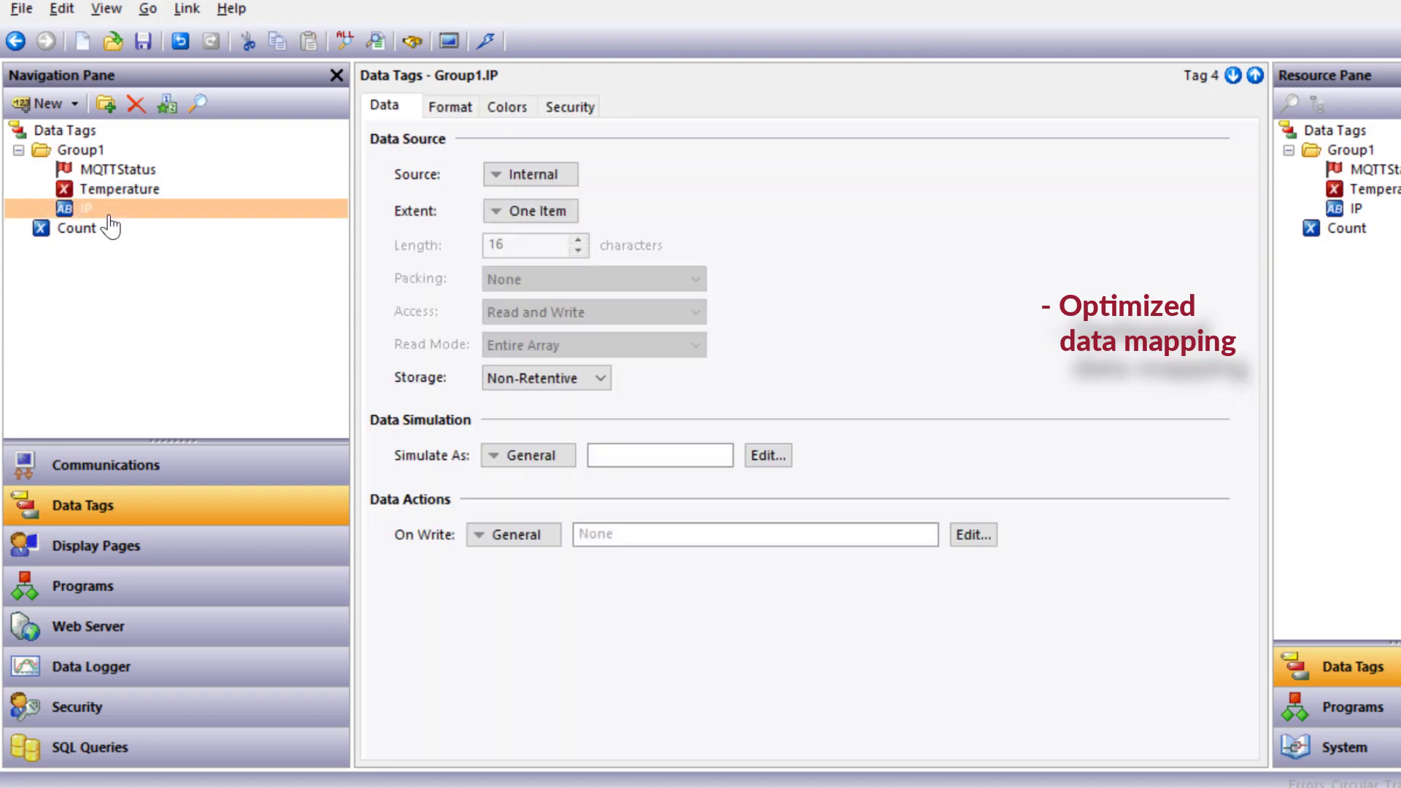
click(504, 174)
click(532, 400)
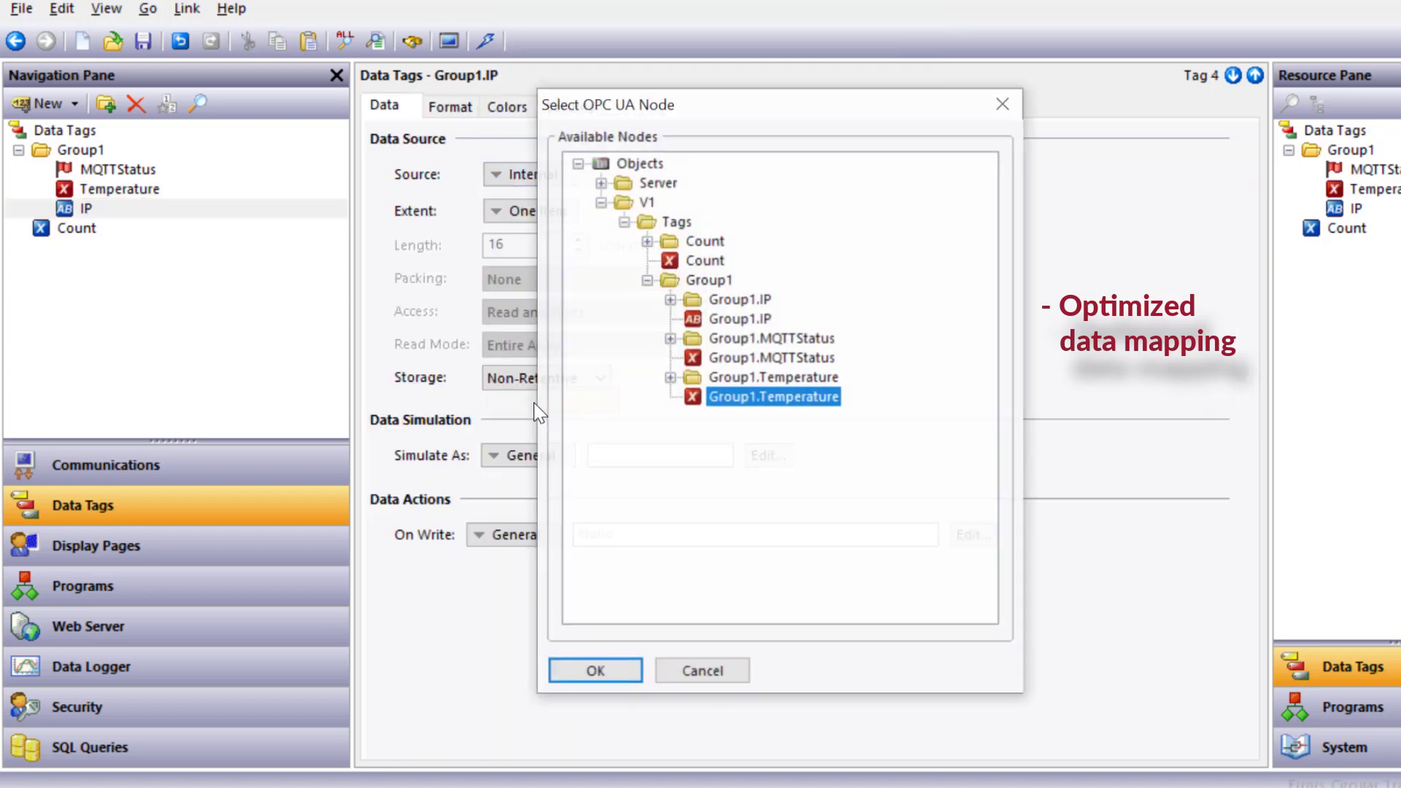
double_click(749, 320)
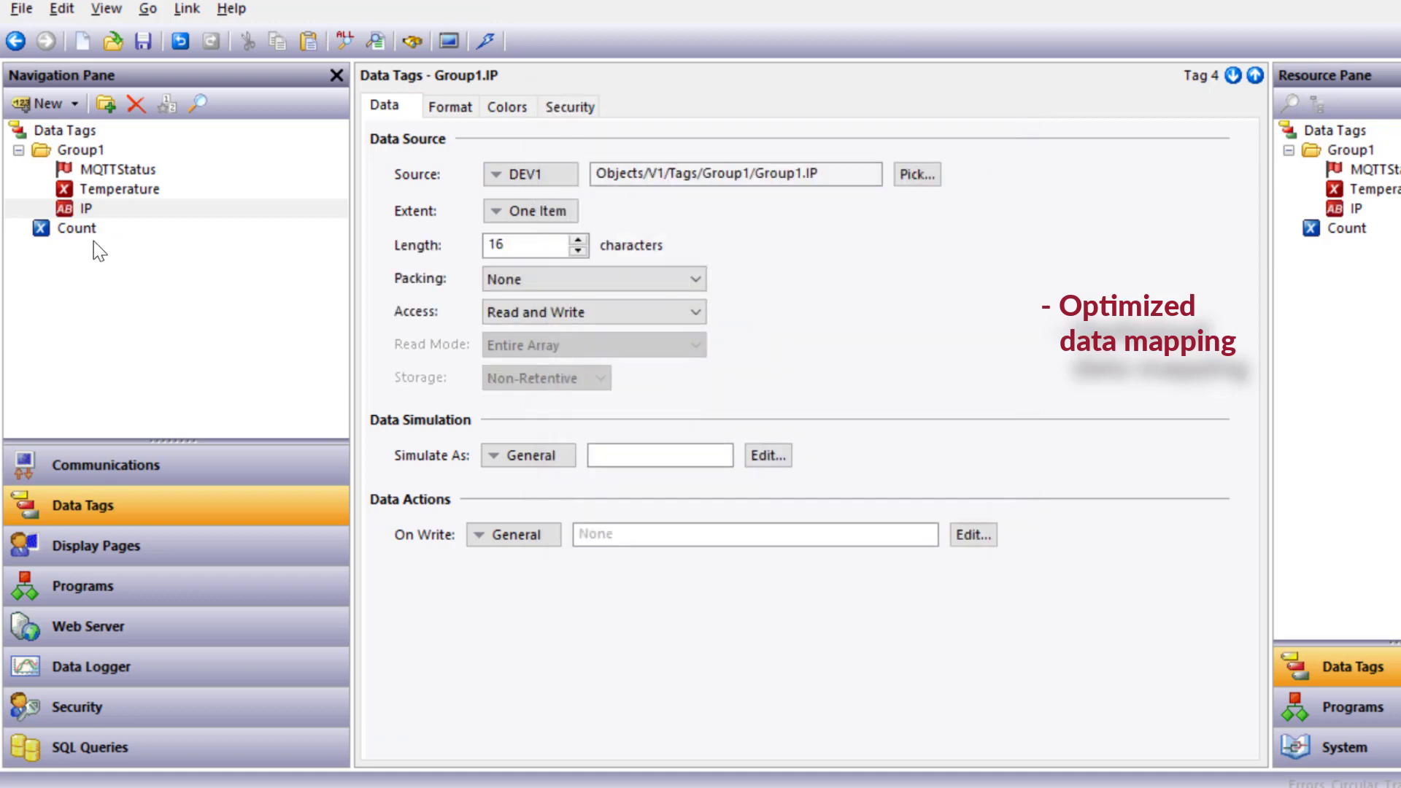
click(83, 229)
click(566, 175)
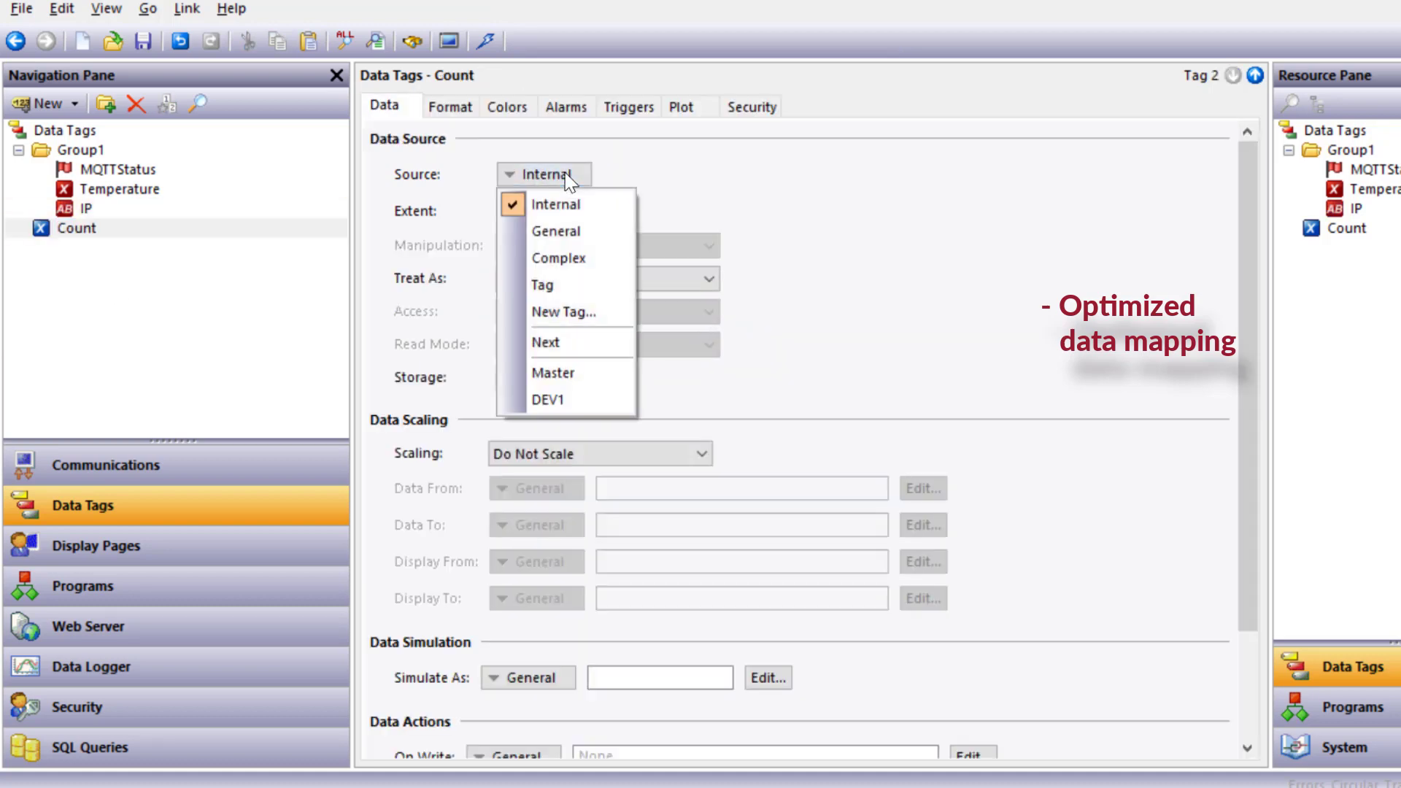
click(619, 400)
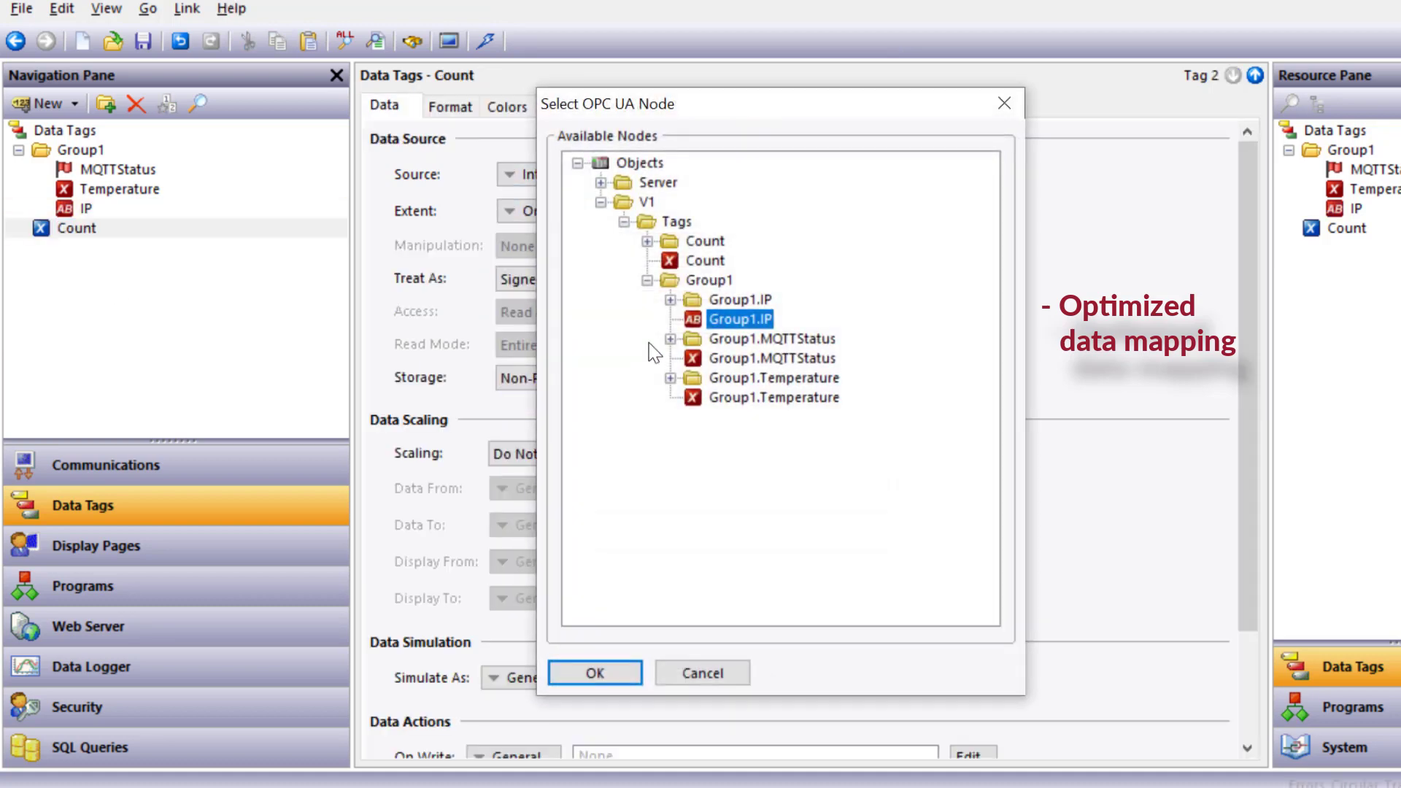
click(705, 261)
click(606, 672)
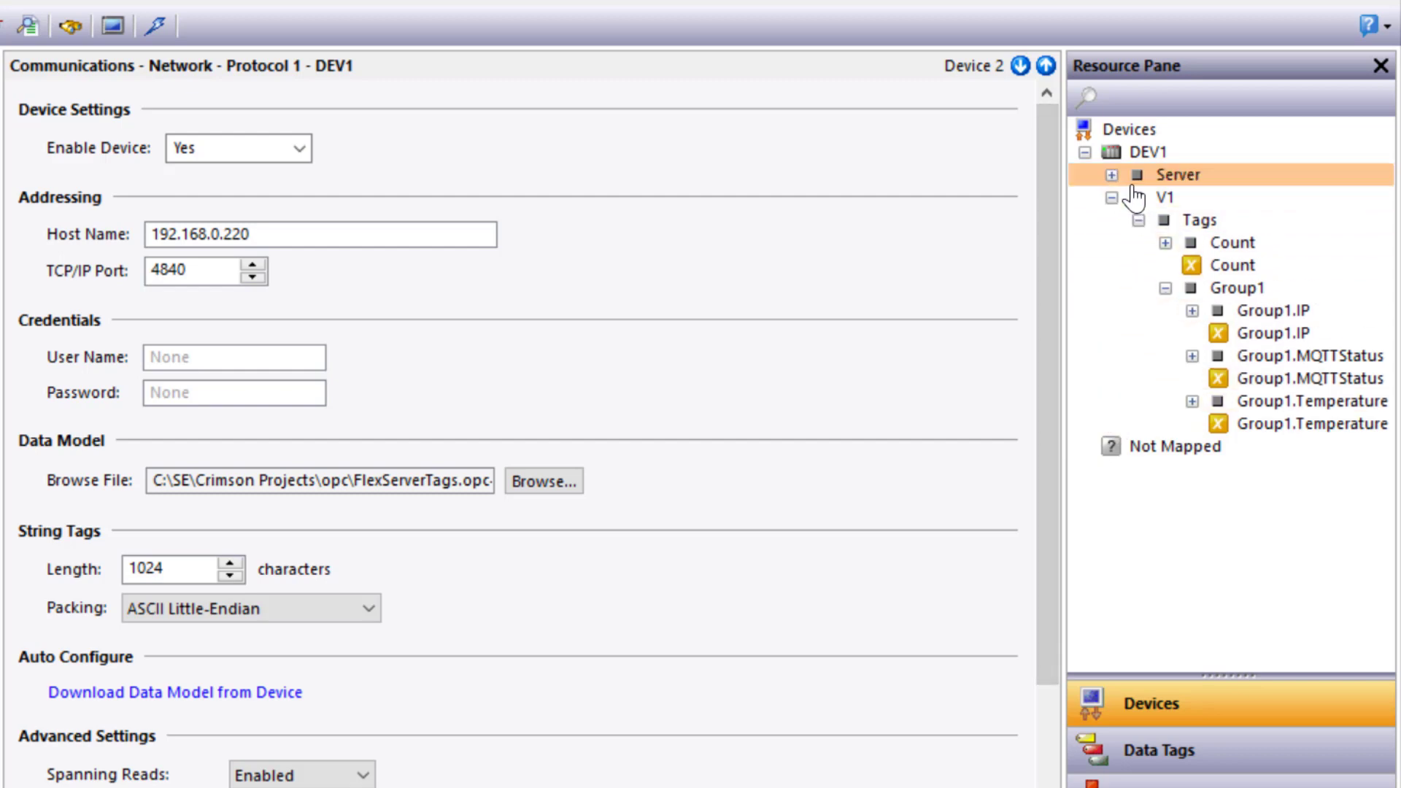
Expand the Server node under DEV1 in the Resource Pane.
click(1113, 178)
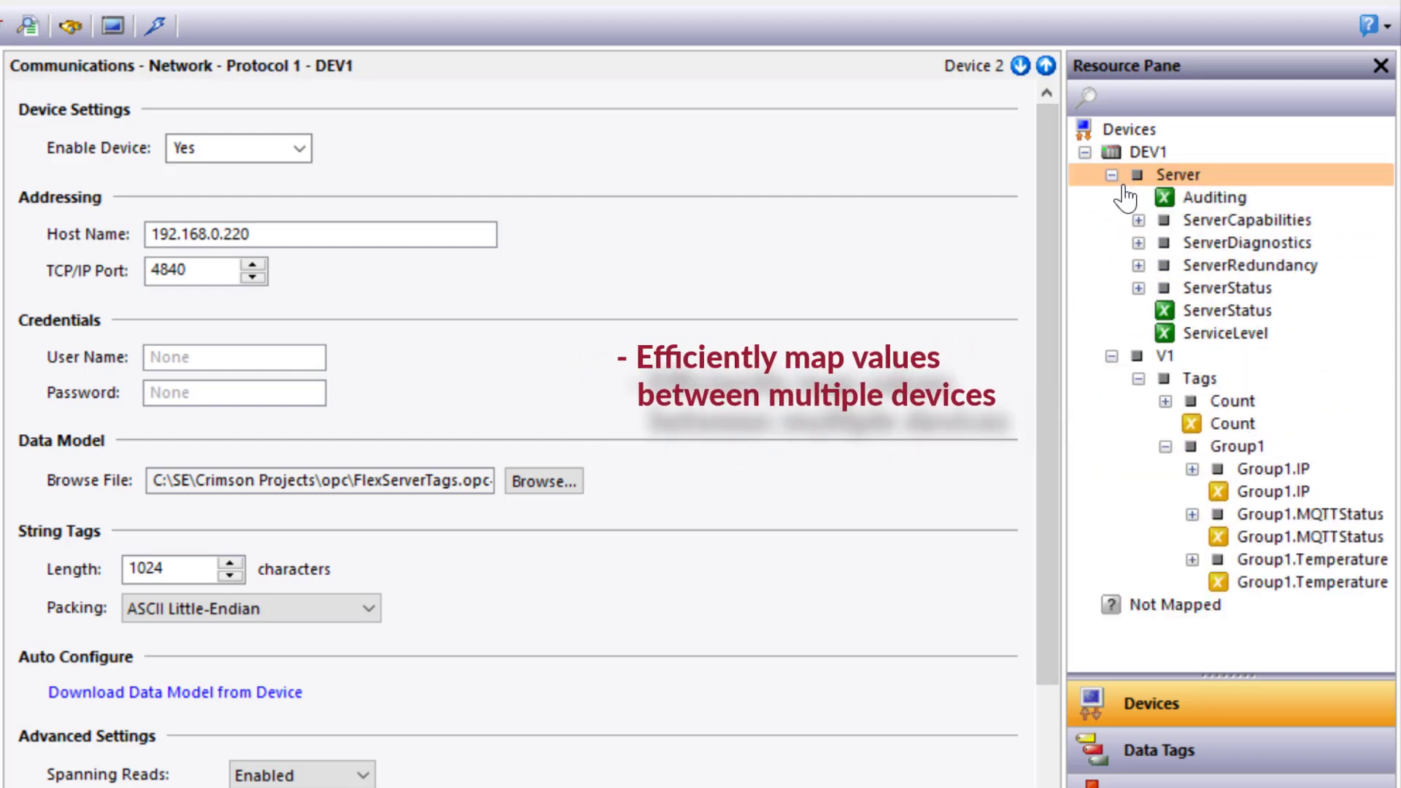